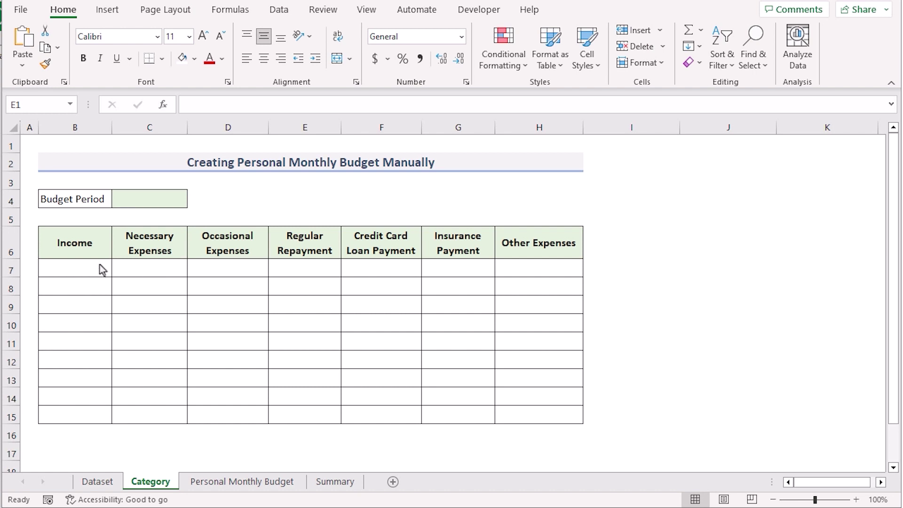
Review the Budget Period field and the income and expense category columns, from Income through Other Expenses, on the Category sheet
click(104, 199)
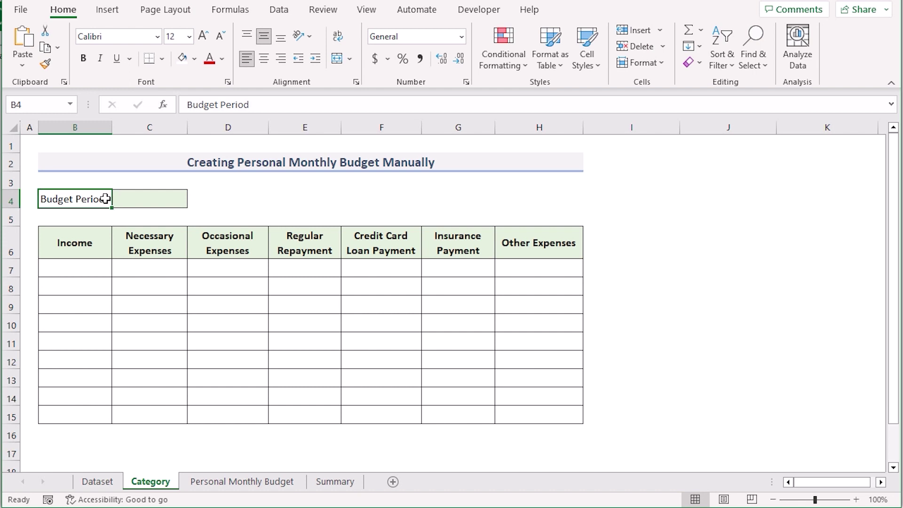
click(130, 202)
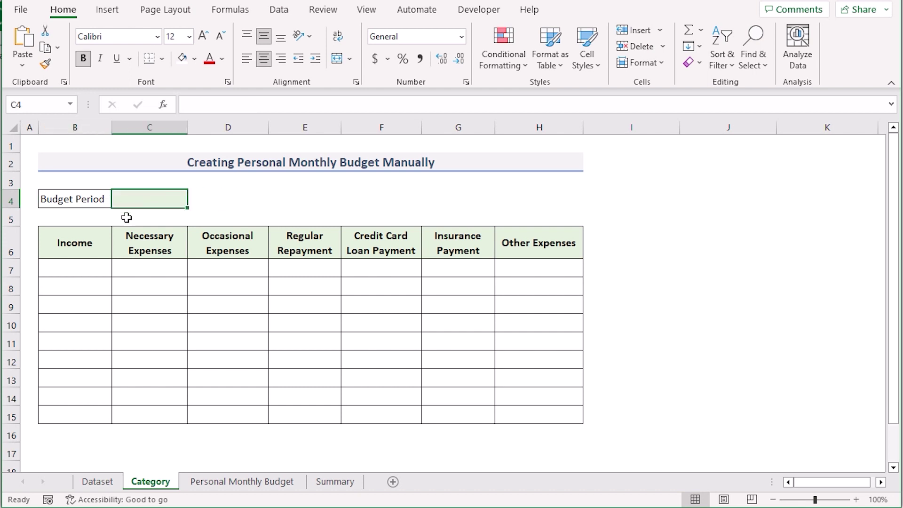
click(104, 253)
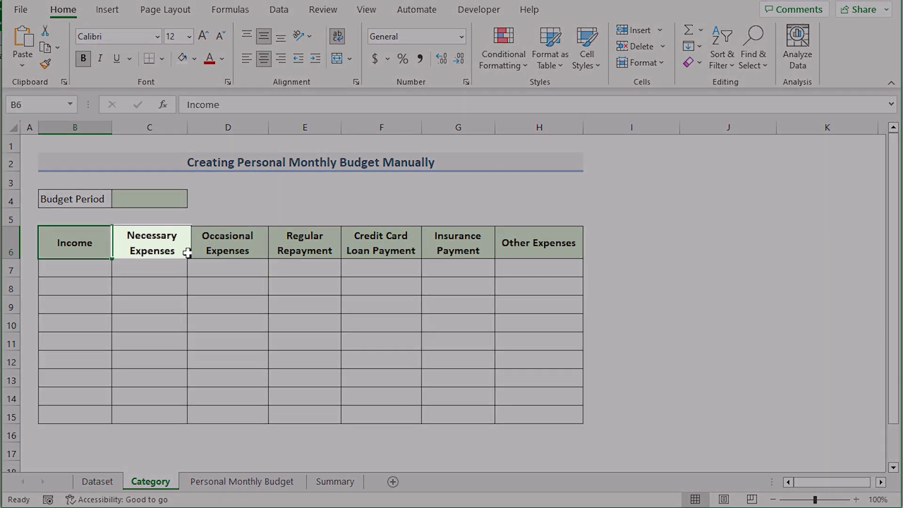
click(185, 252)
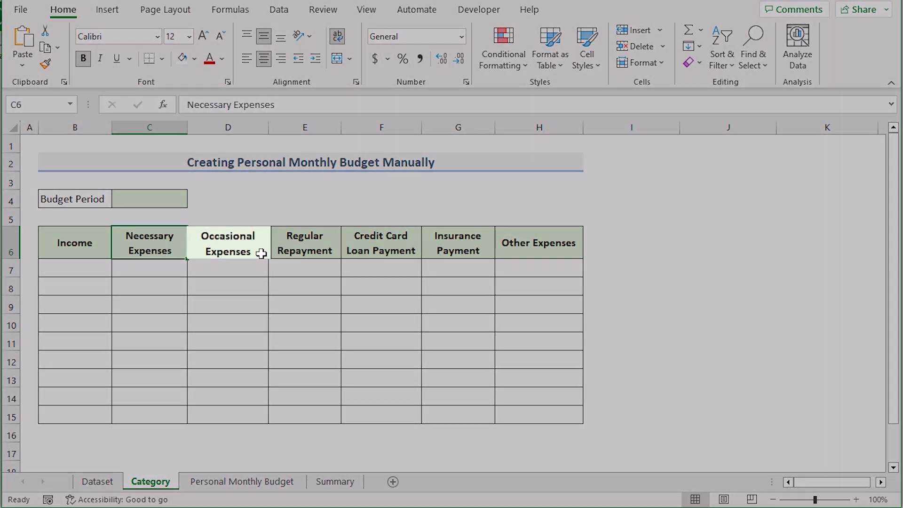
click(260, 253)
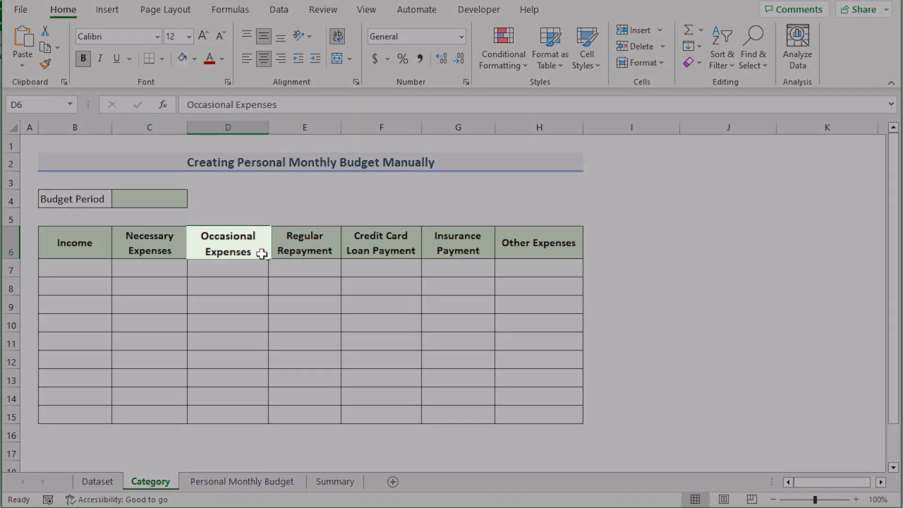
click(323, 252)
click(411, 250)
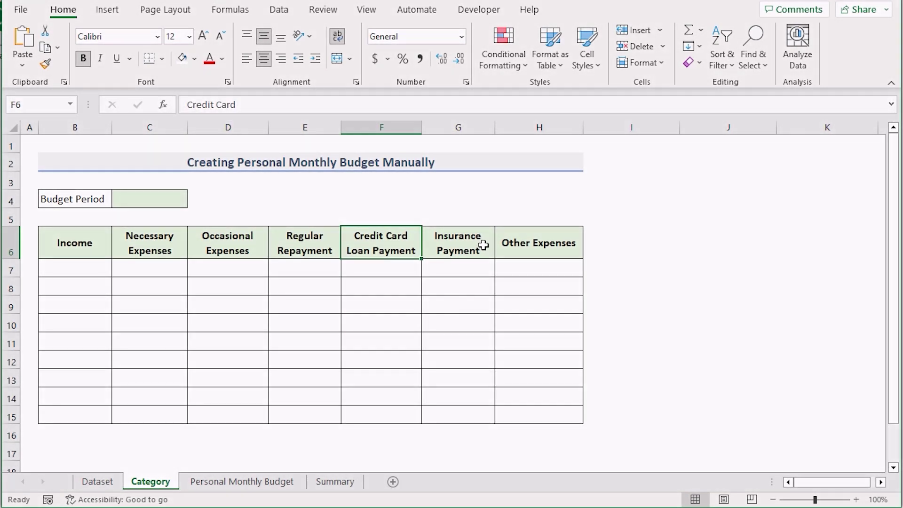
click(485, 248)
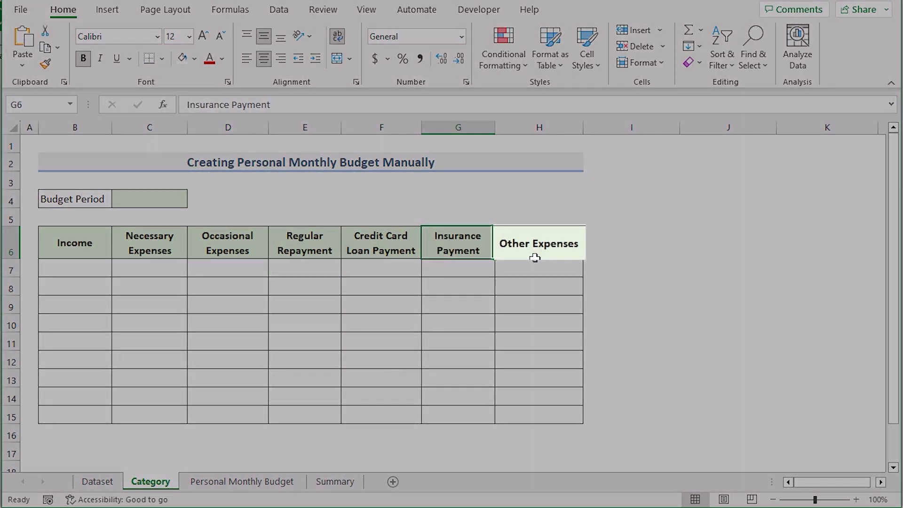
click(533, 258)
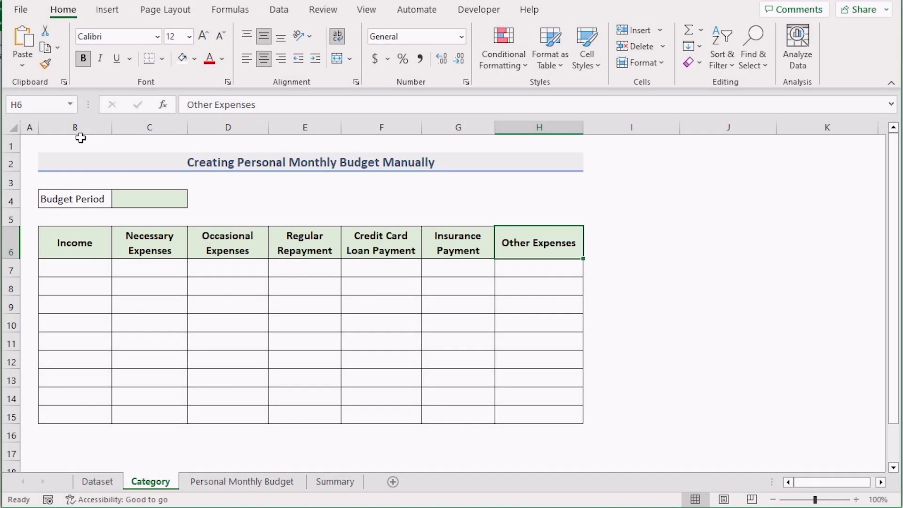
click(74, 126)
click(150, 126)
click(221, 127)
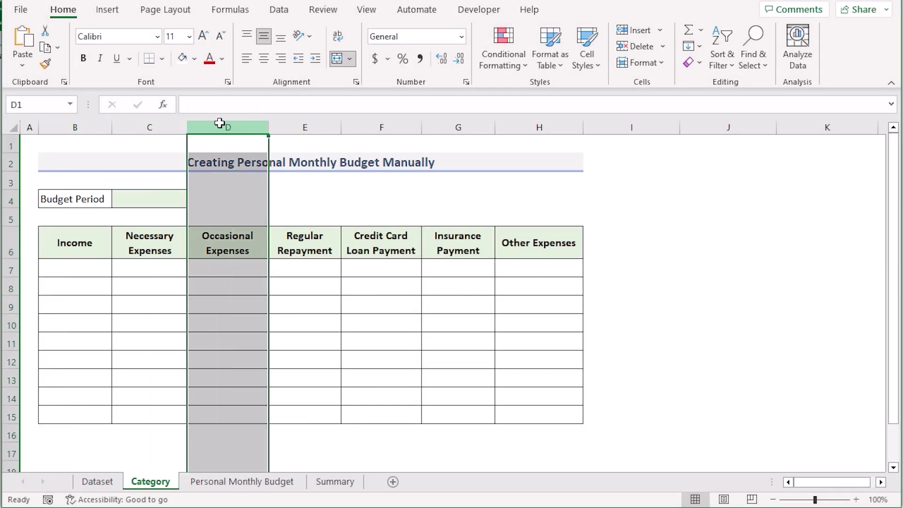
click(307, 126)
click(397, 125)
click(460, 125)
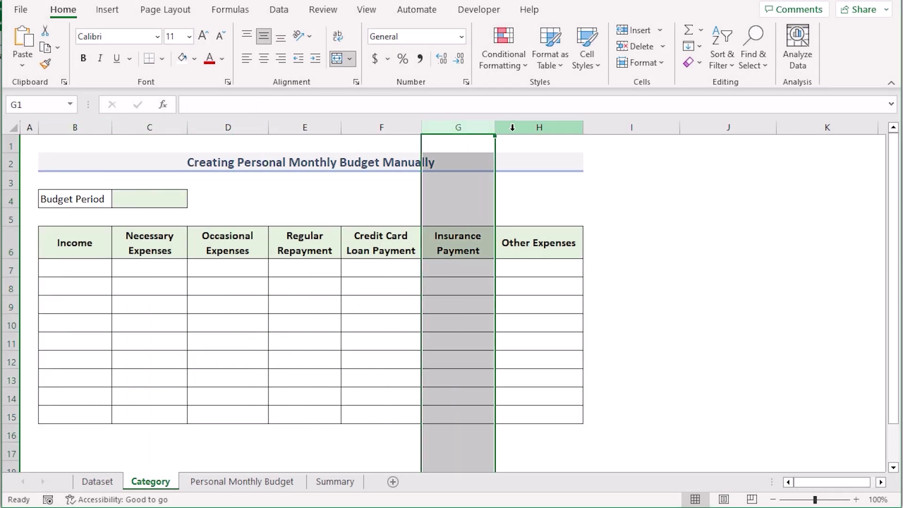
click(531, 128)
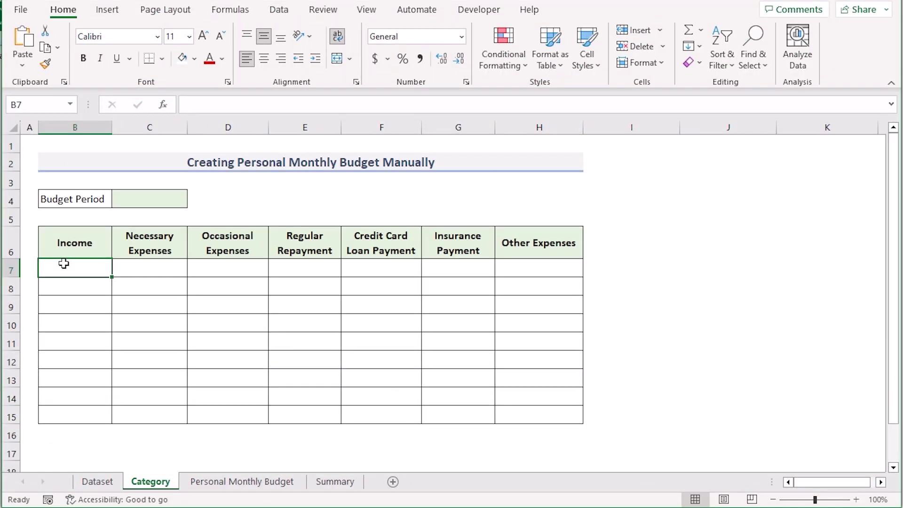
Enter July'2023 as the budget period in cell C4 of the Category sheet
click(126, 198)
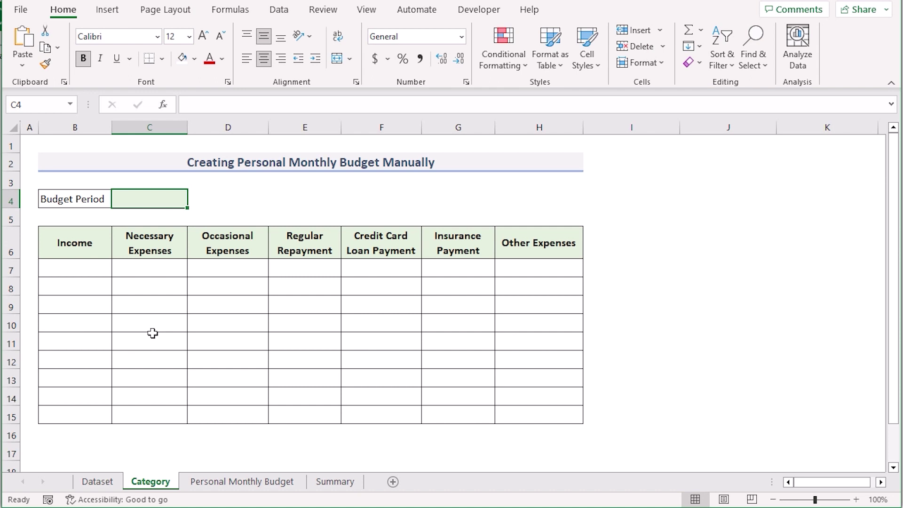
text(July)
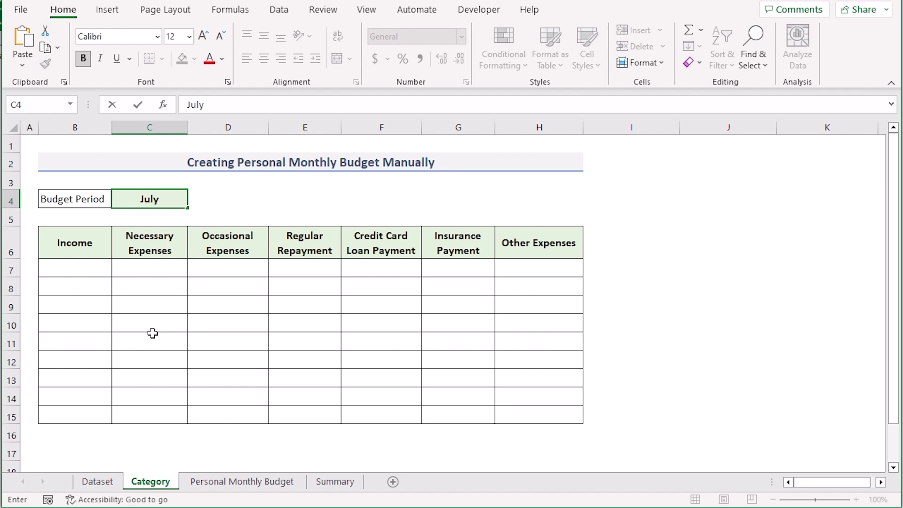
text('2023)
key(Return)
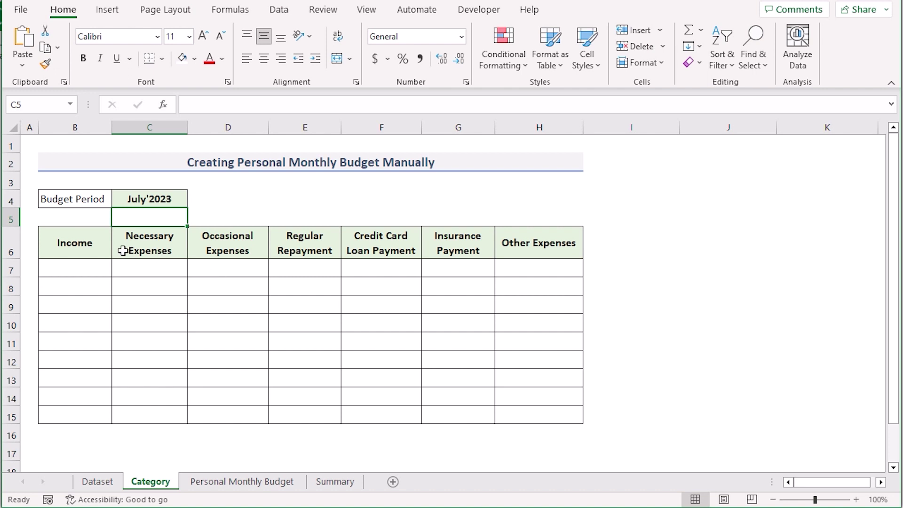
List Salary, Dividend, Pension, Interest and Other Income under the Income heading, in cells B7 to B11
click(89, 248)
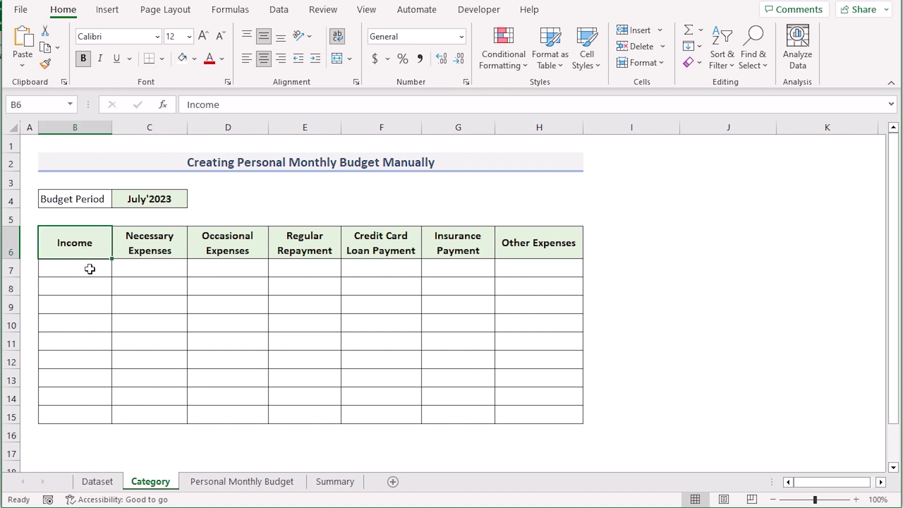
click(89, 269)
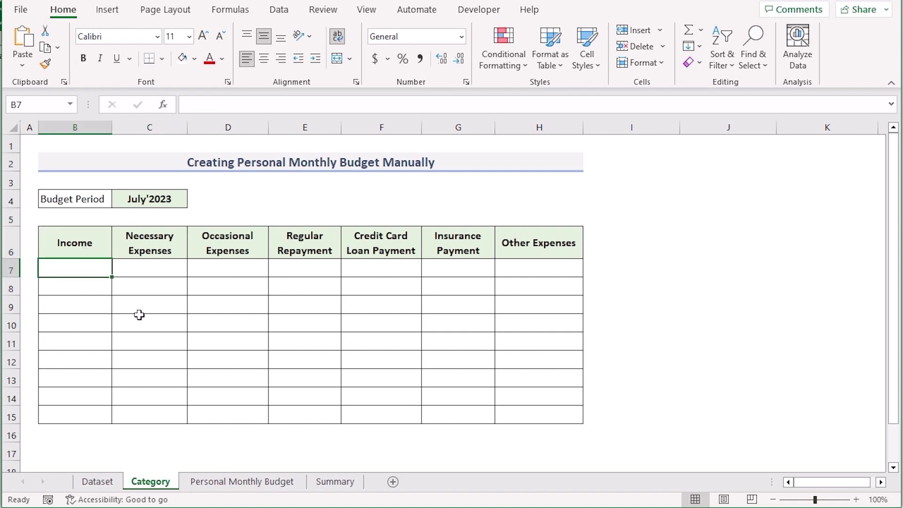
text(Salary)
key(Return)
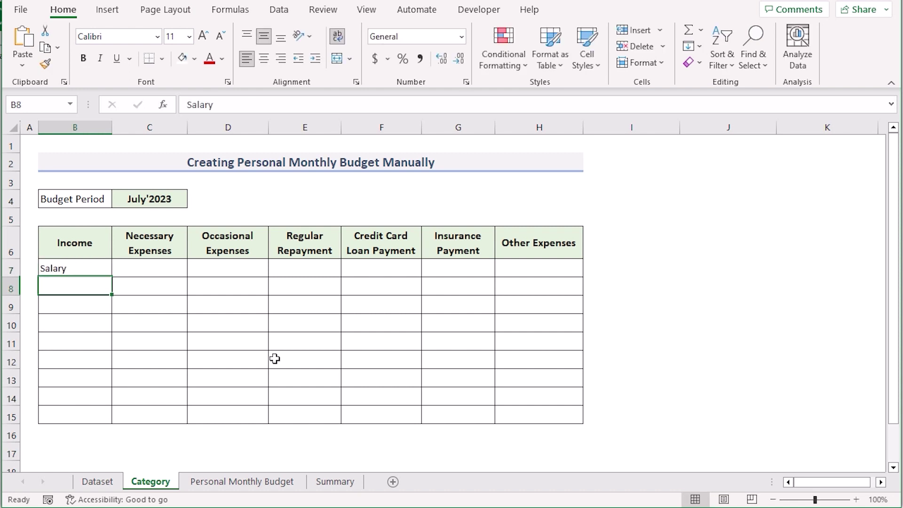
text(Dividend)
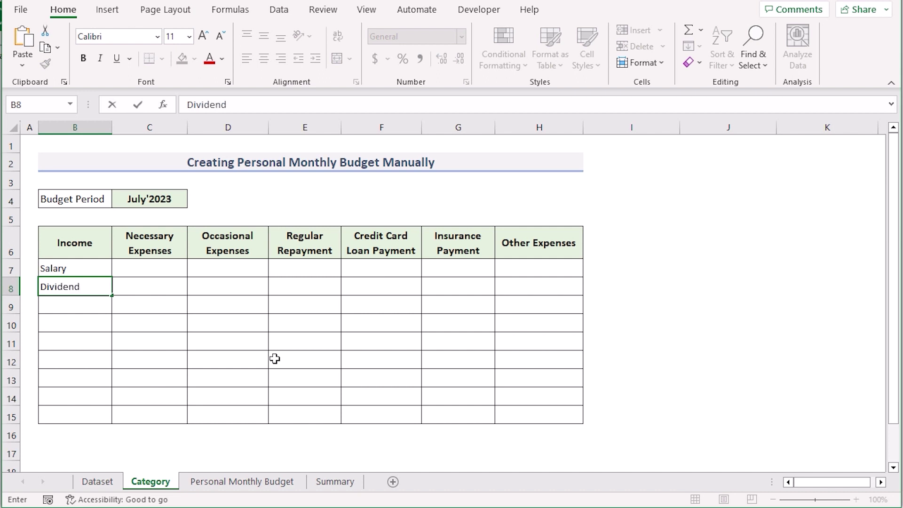
key(Return)
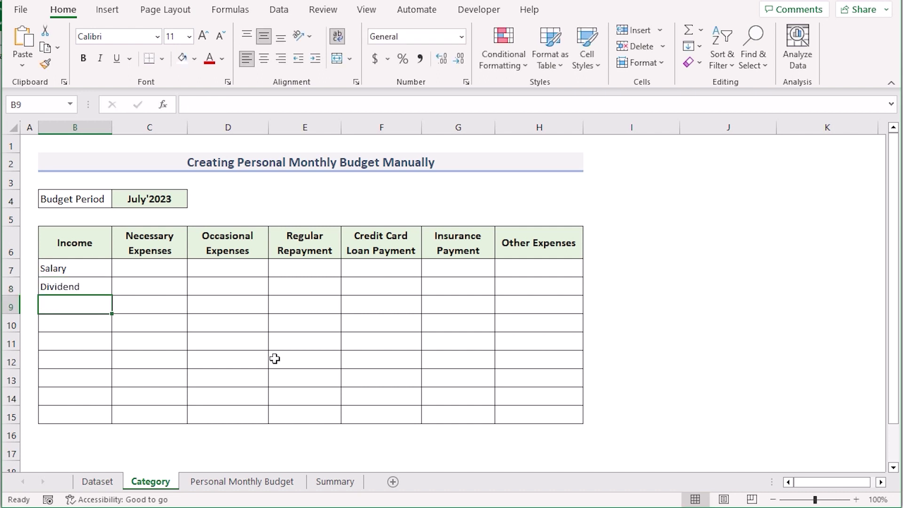
text(Pe)
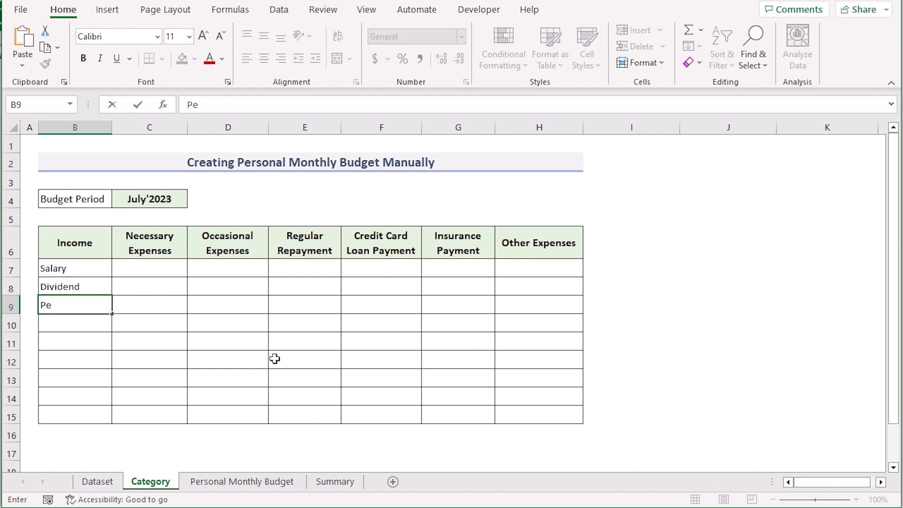
text(nsion)
key(Return)
text(I)
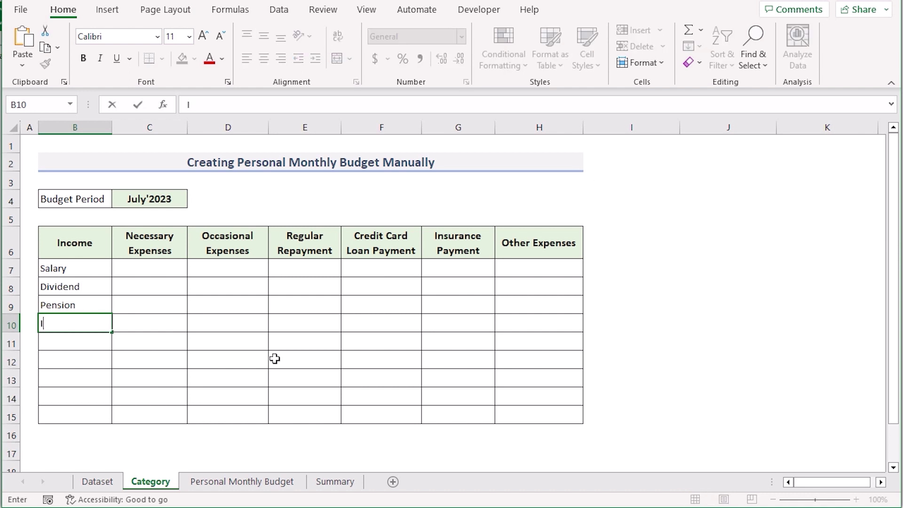
text(nterest)
key(Return)
text(Other Inco)
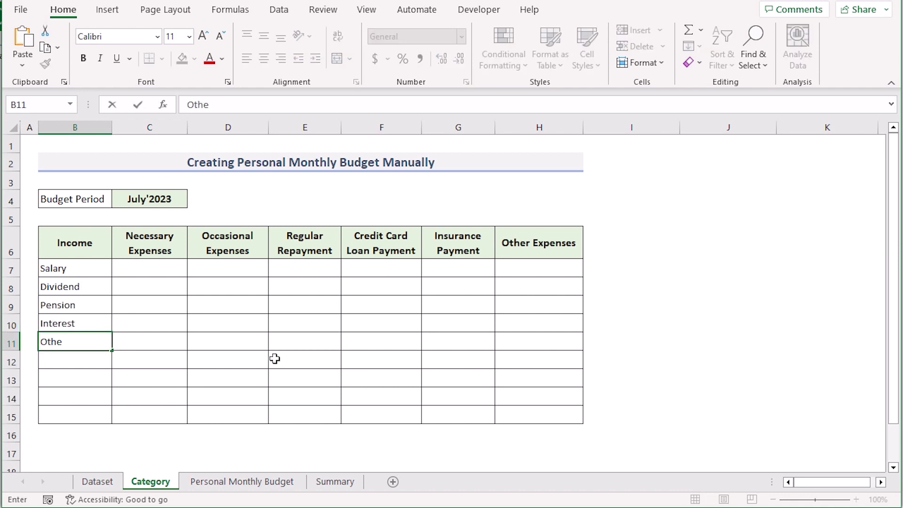
text(me)
key(Return)
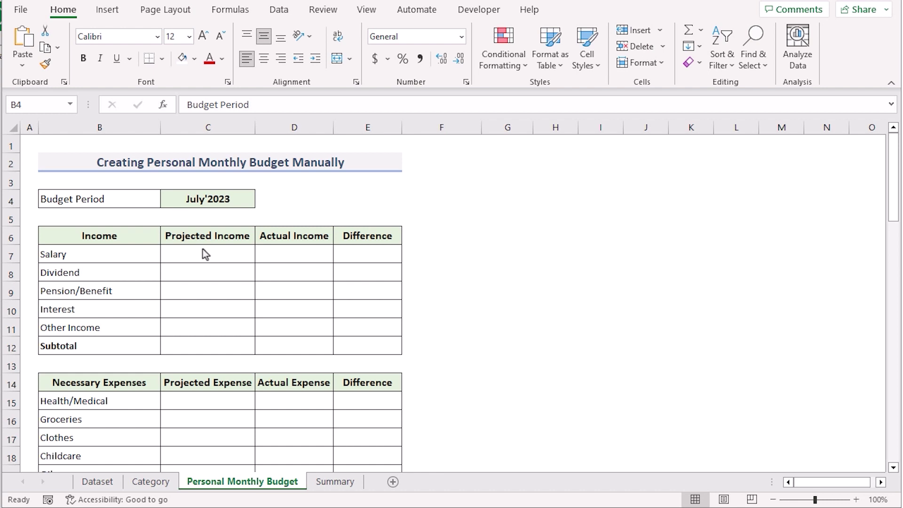
click(121, 237)
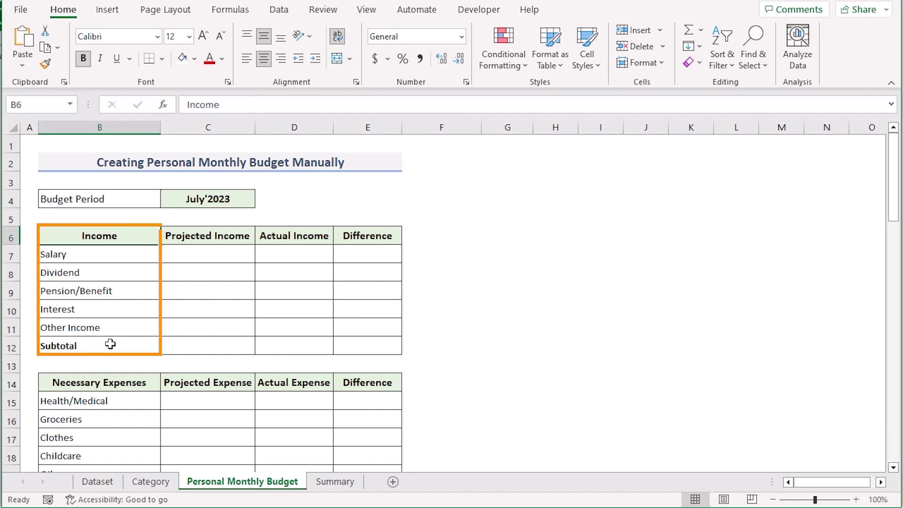
click(203, 233)
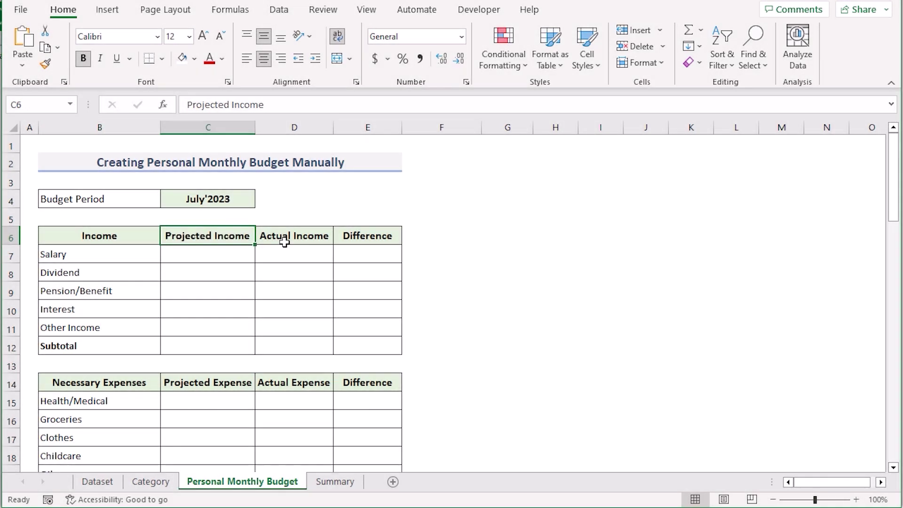
click(284, 242)
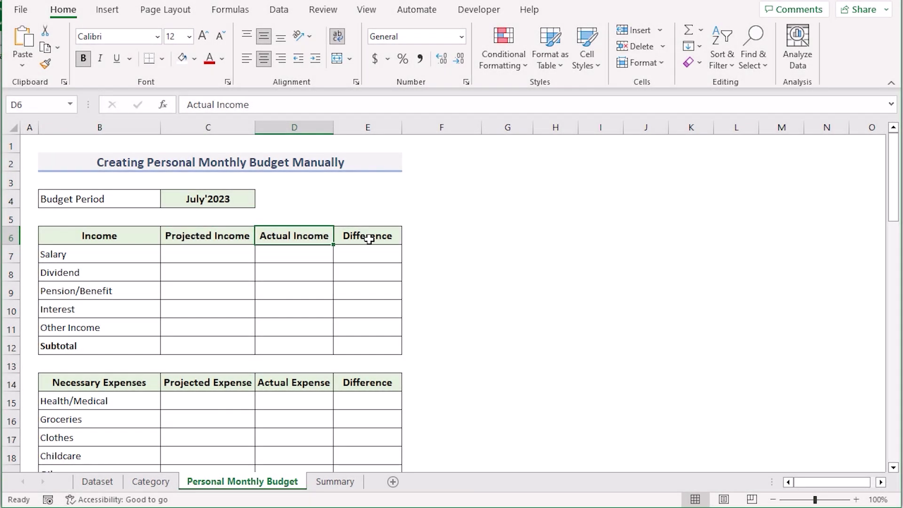
click(369, 236)
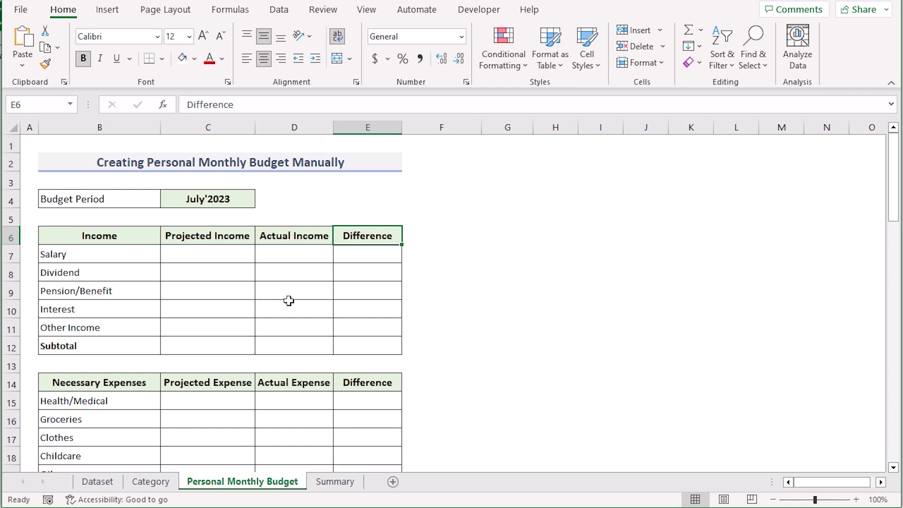
Fill in Projected Income on the Personal Monthly Budget sheet: Salary 4500, Dividend 1000, Pension/Benefit 500, Interest 250, Other Income 500
click(221, 255)
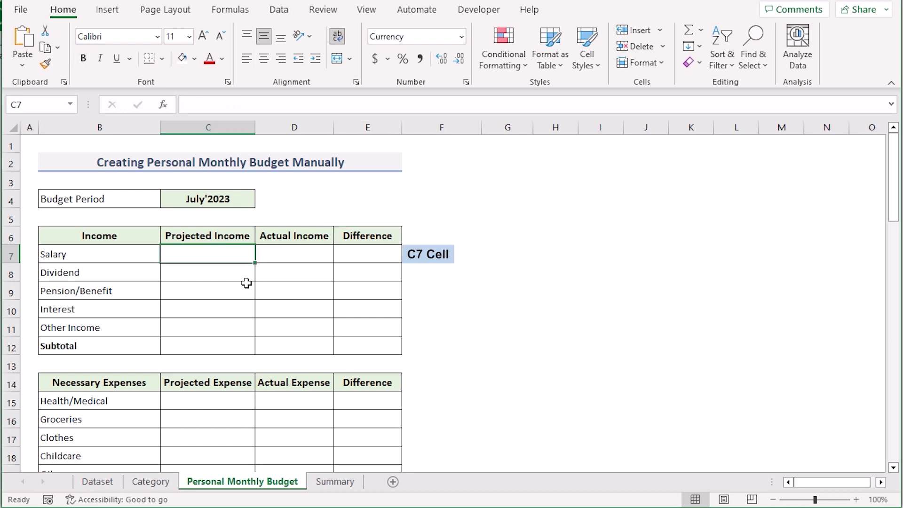
text(4500)
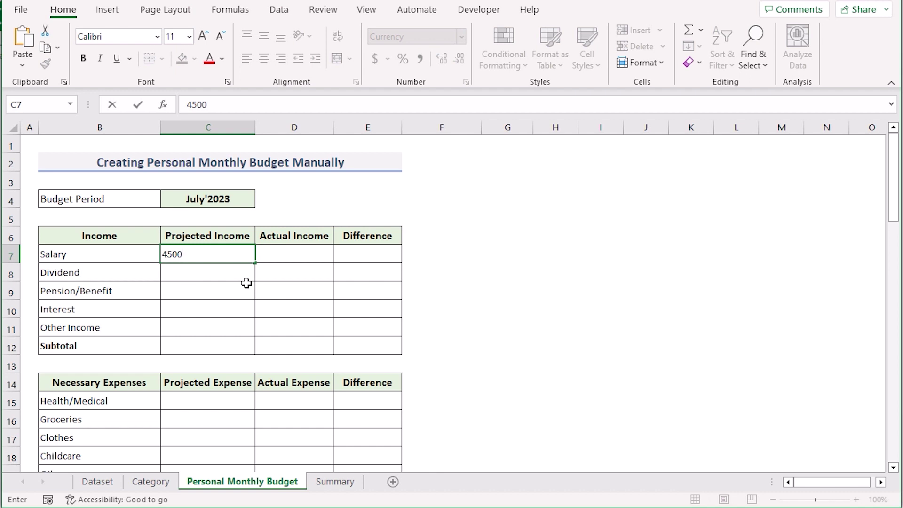
key(Return)
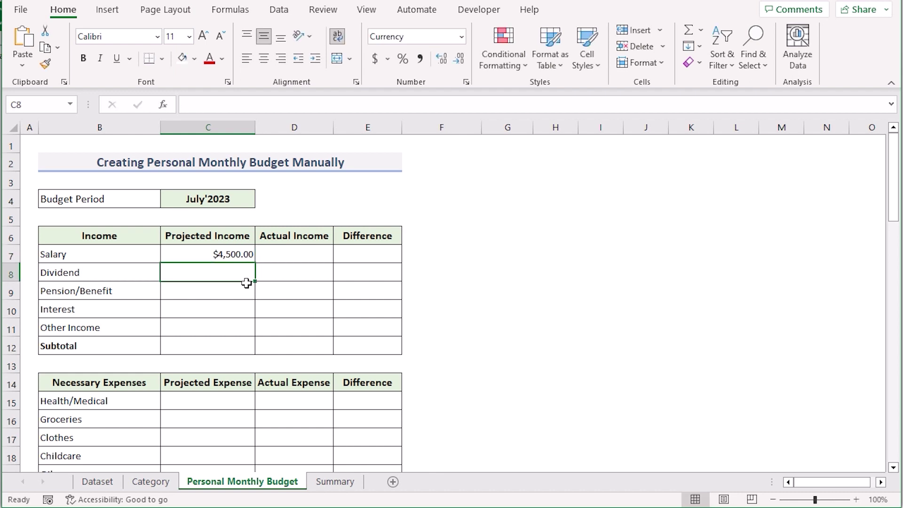
text(1000)
key(Return)
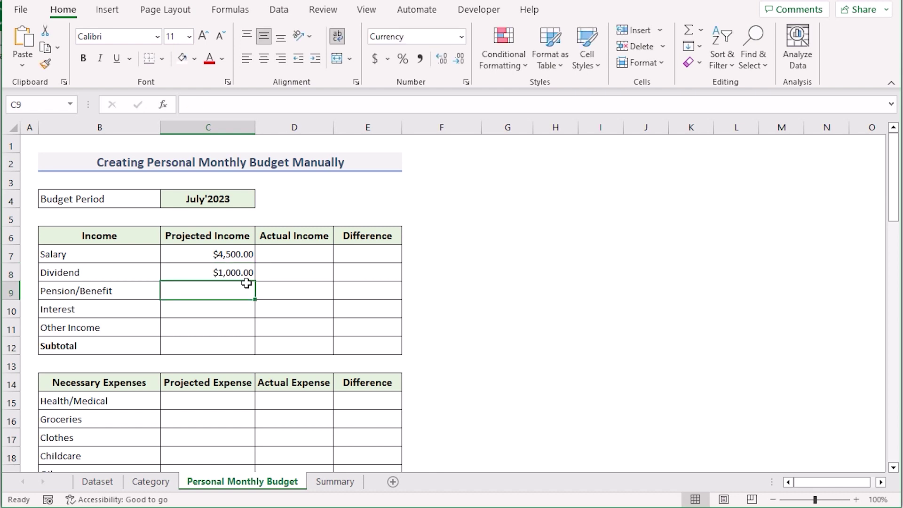
text(500)
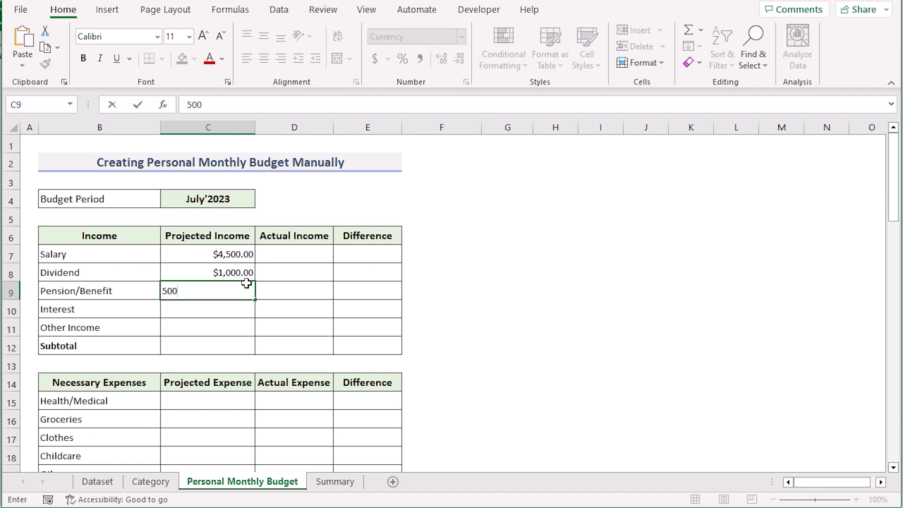
key(Return)
text(250)
key(Return)
text(500)
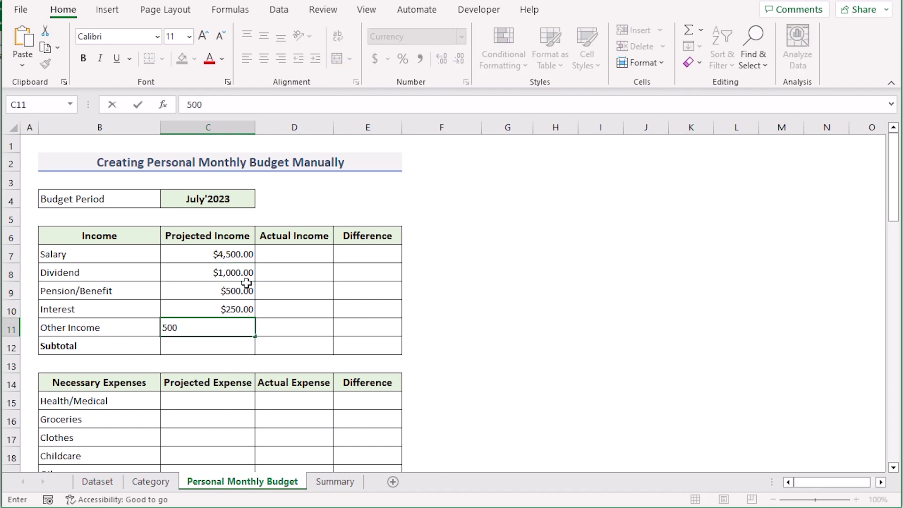
key(Return)
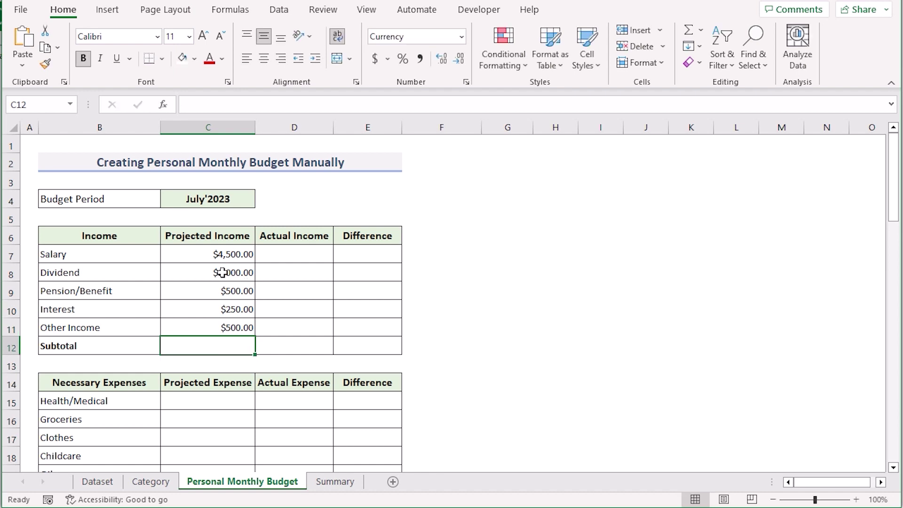
Fill in Actual Income in cells D7 to D11: Salary 4500, Dividend 1020, Pension/Benefit 620, Interest 250, Other Income 450
click(293, 254)
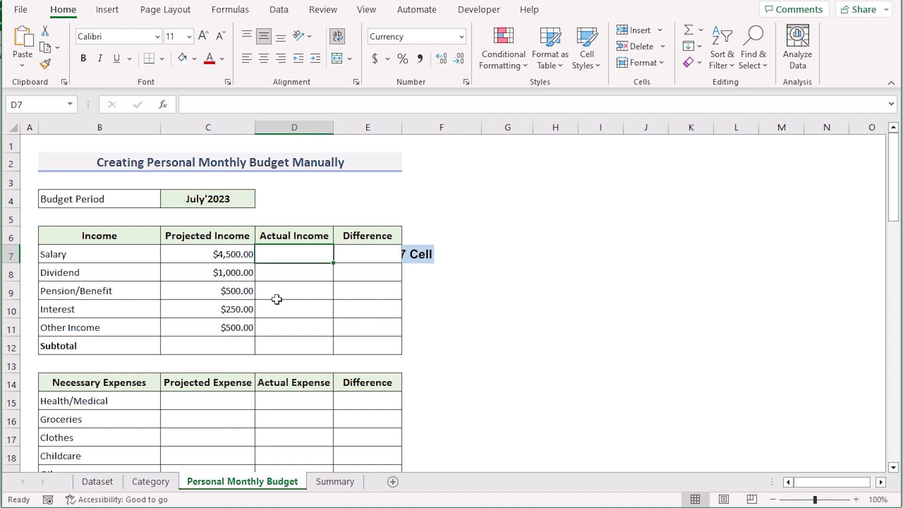
text(4500)
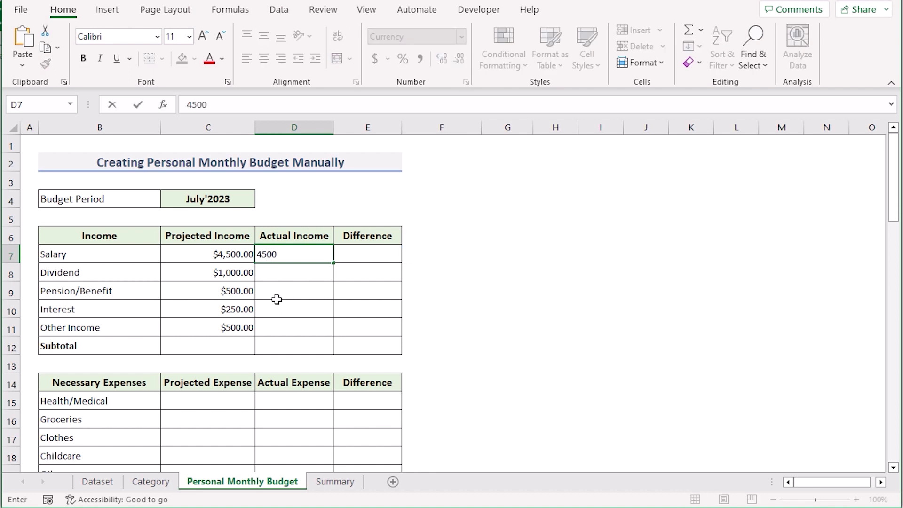
key(Return)
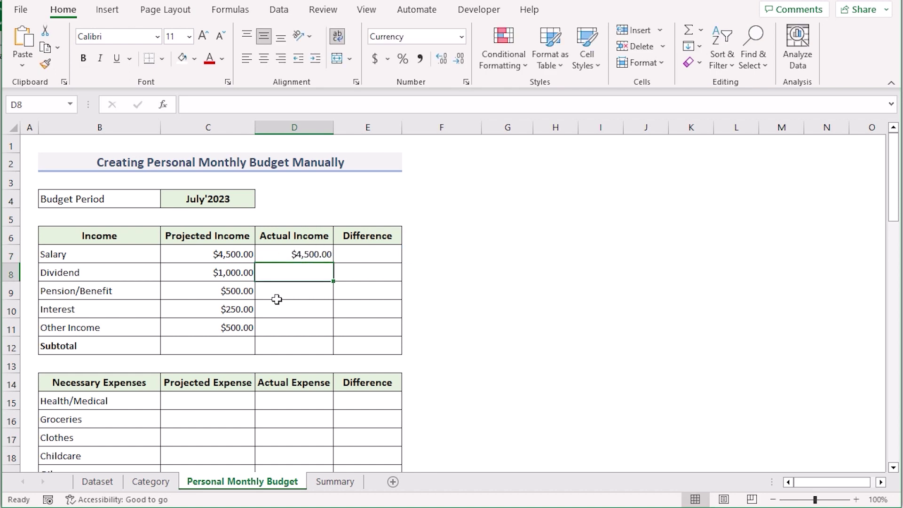
text(1020)
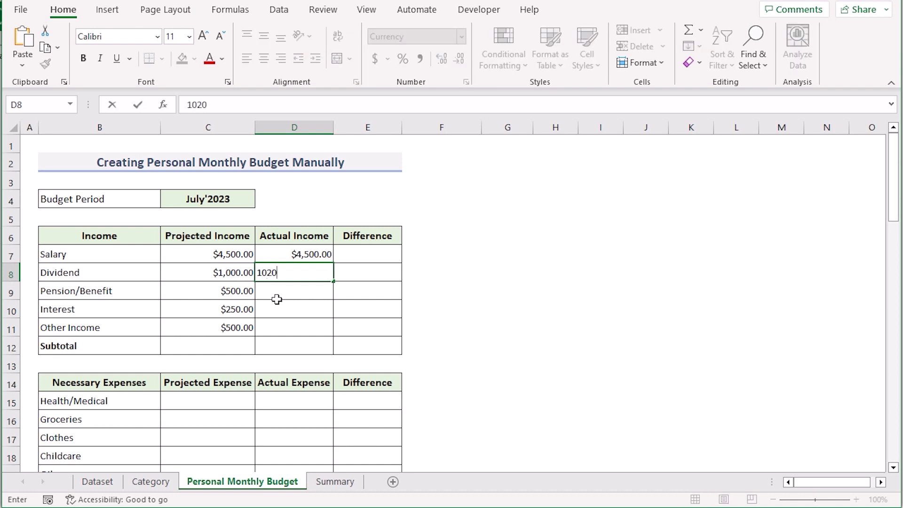
key(Return)
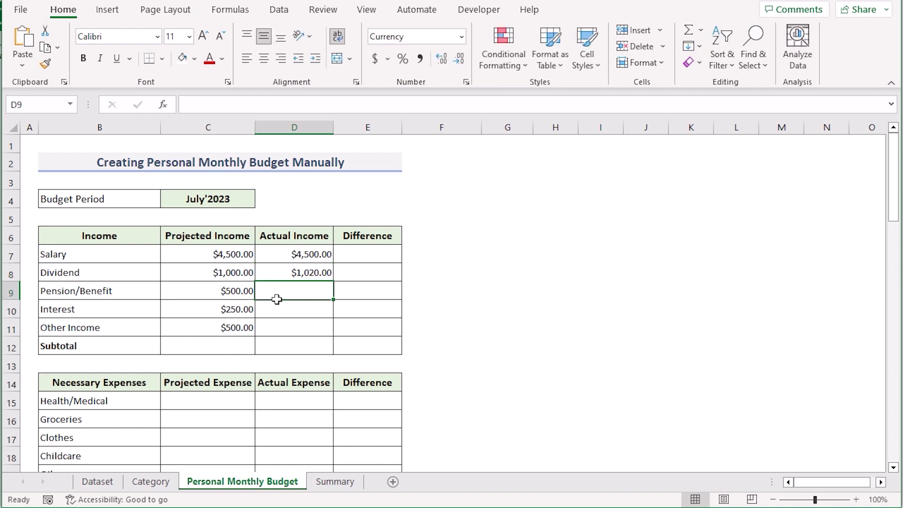
text(620)
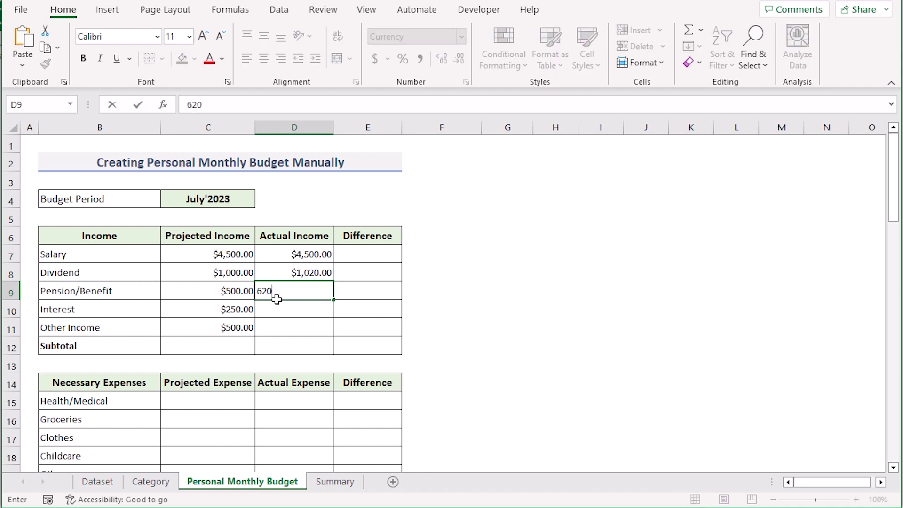
key(Return)
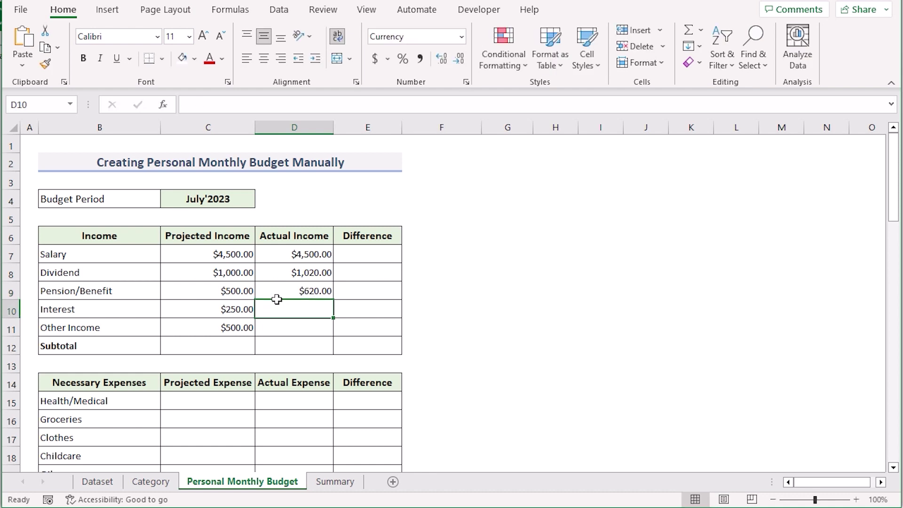
text(250)
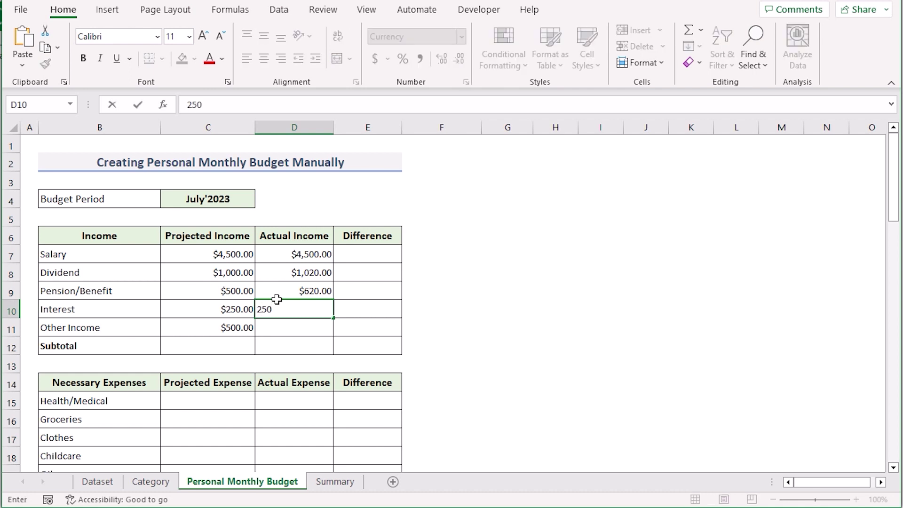
key(Return)
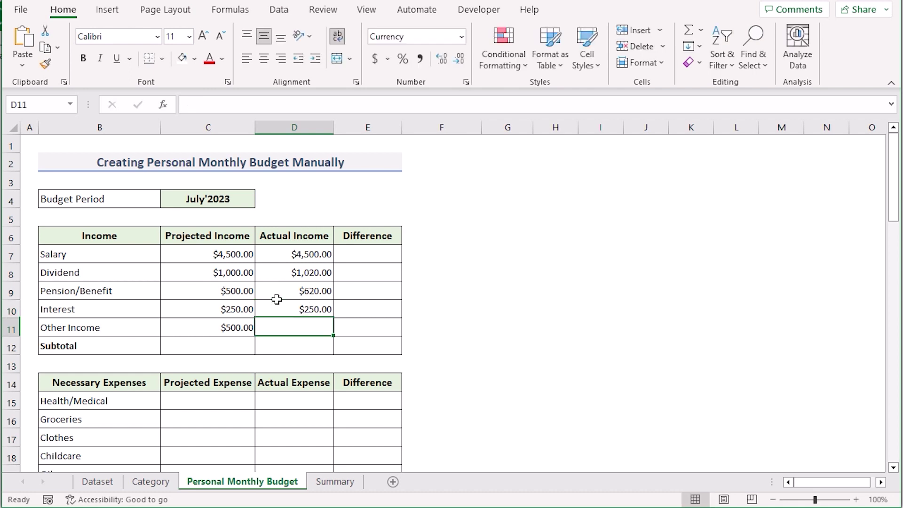
text(450)
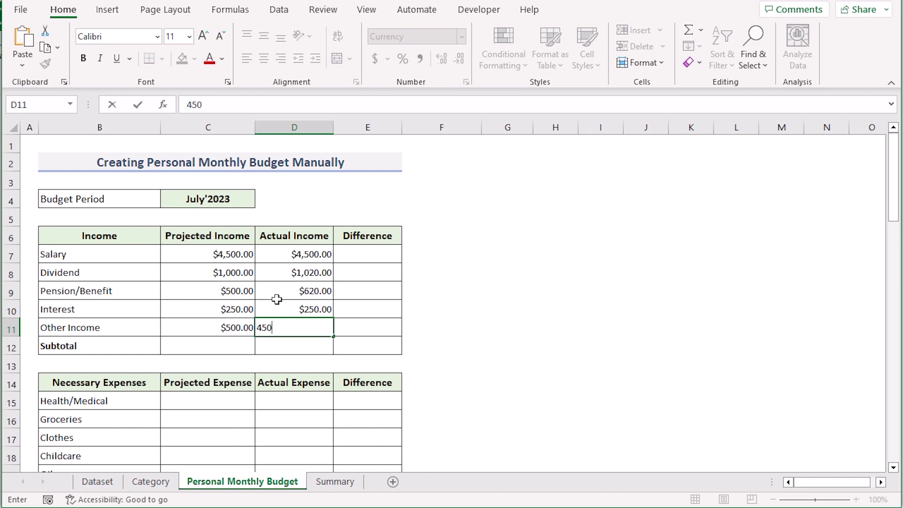
key(Return)
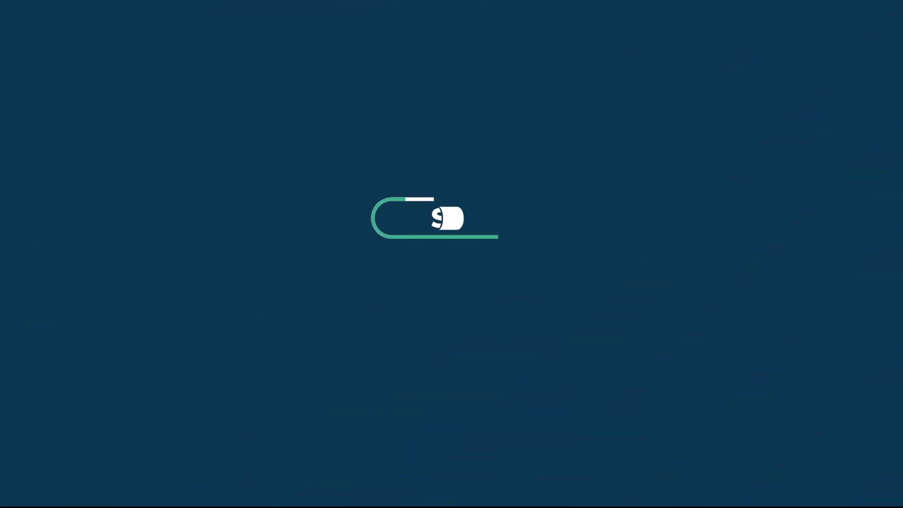
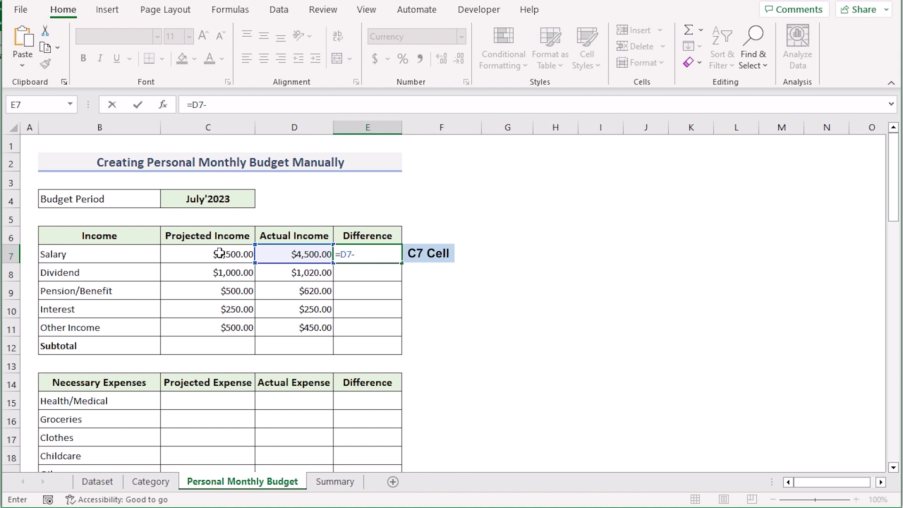
Calculate the income Difference with =D7-C7 in cell E7 and copy the formula down to E11
key(Return)
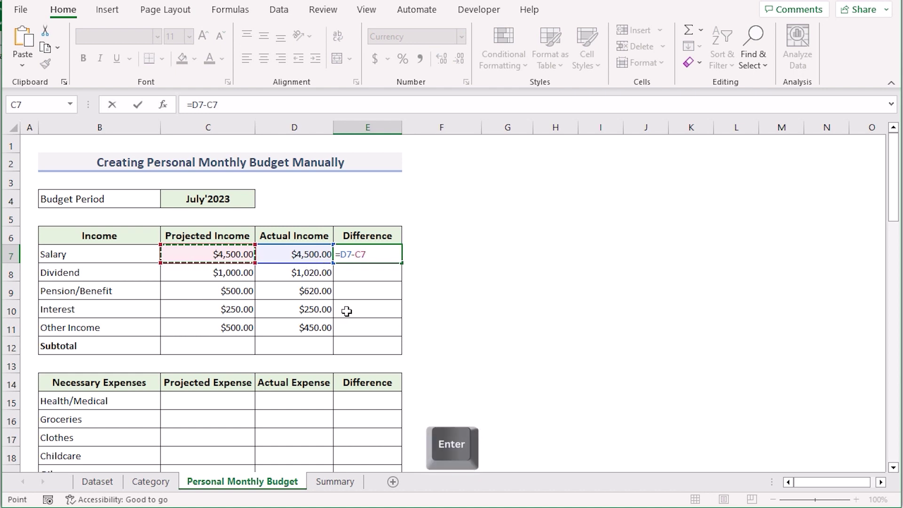
click(373, 252)
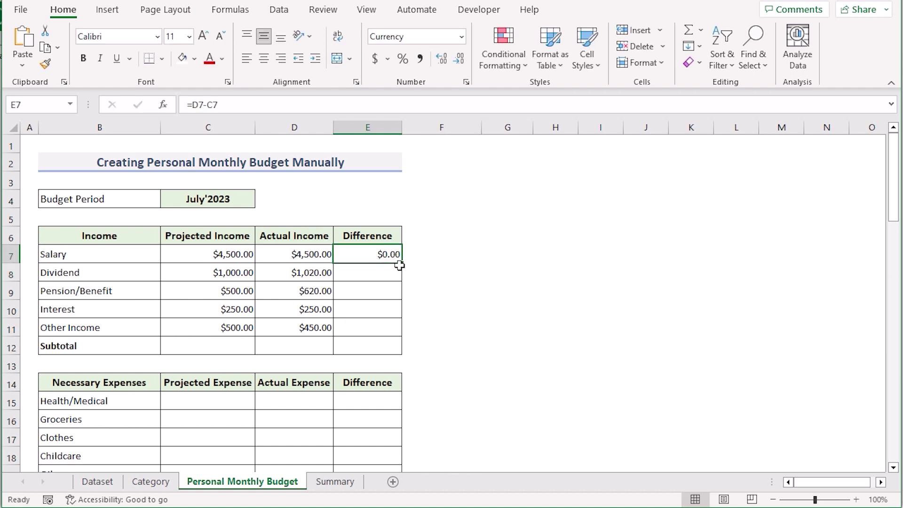
drag(402, 264, 402, 337)
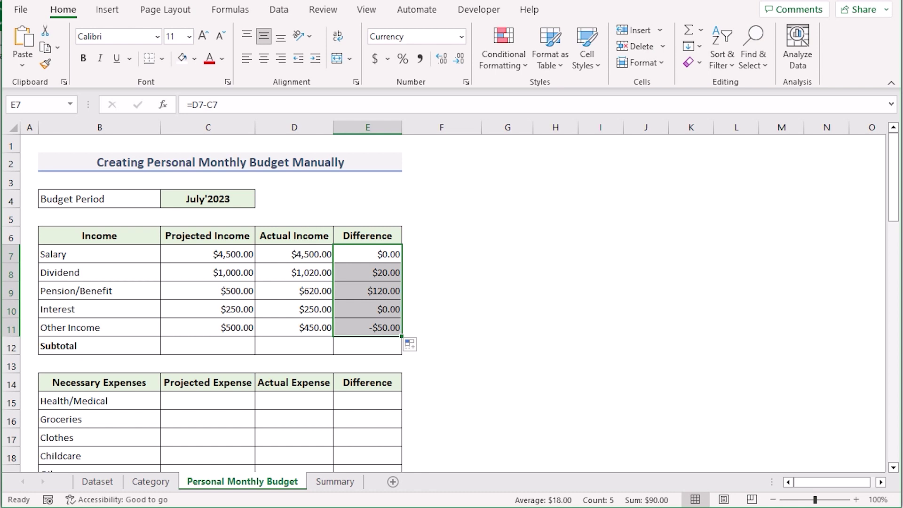
Total the Projected Income in the Subtotal cell C12 with the SUM function over C7:C11
click(218, 349)
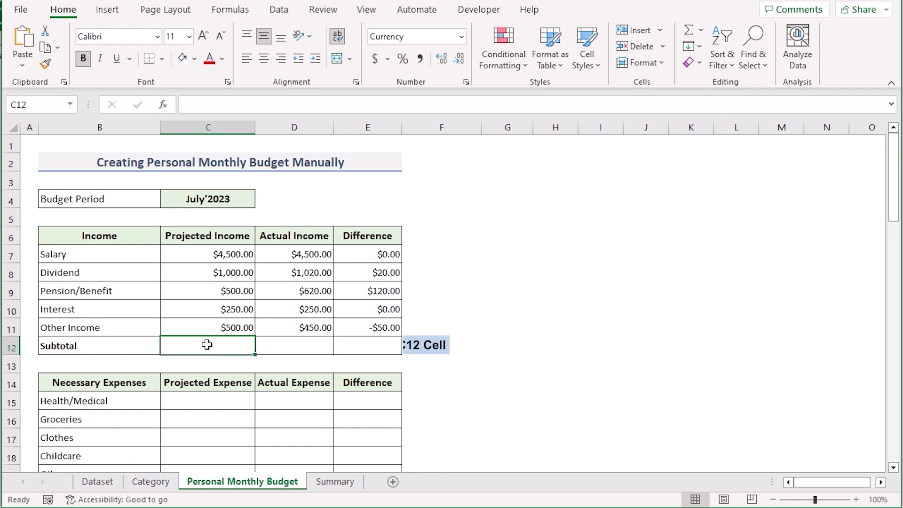
text(=)
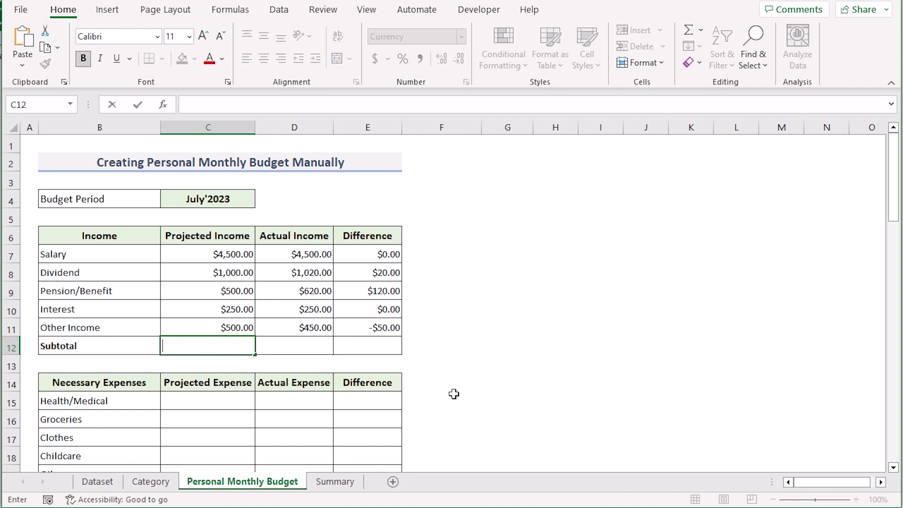
text(SUM)
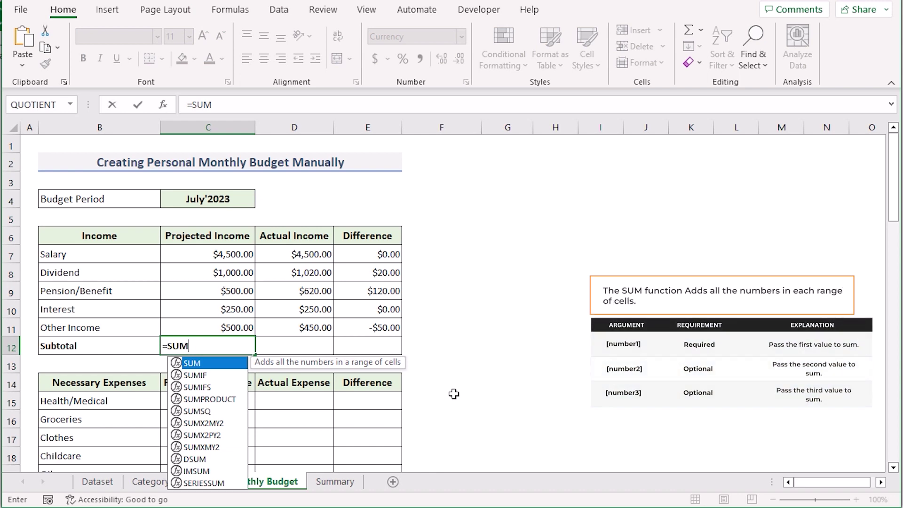
text(()
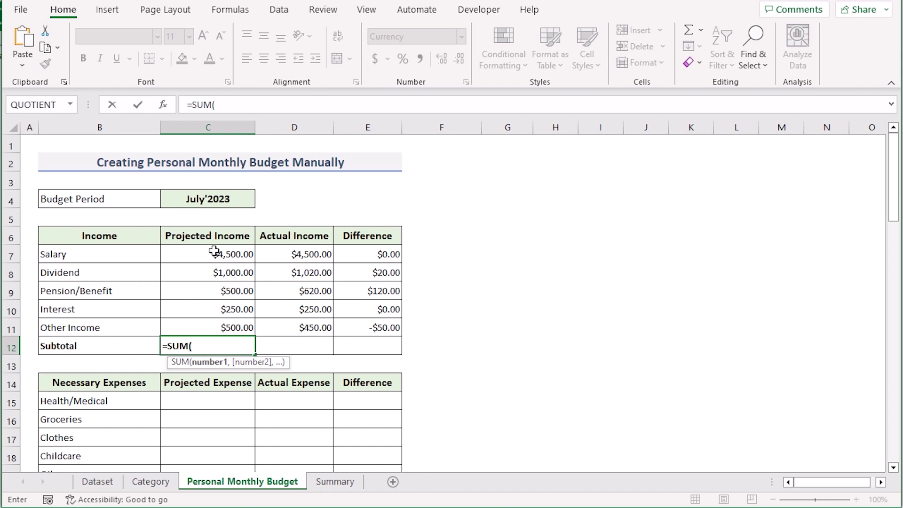
click(209, 254)
drag(210, 253, 201, 326)
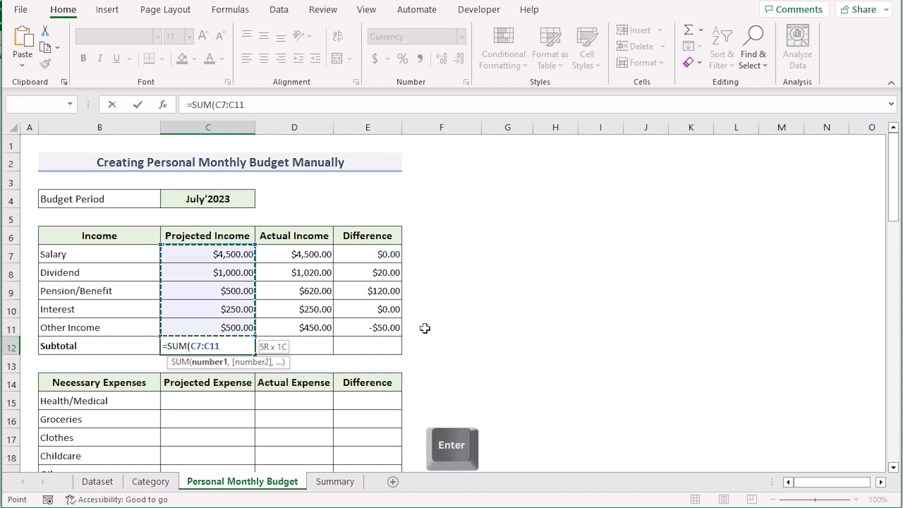
key(Return)
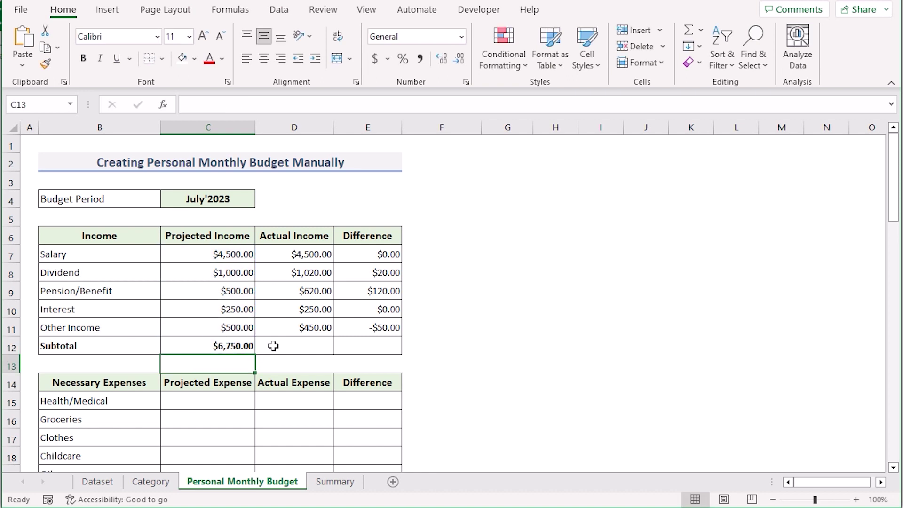
Copy the Projected Income subtotal formula from C12 across to the Actual Income subtotal in D12, and check both formulas
click(271, 345)
click(246, 346)
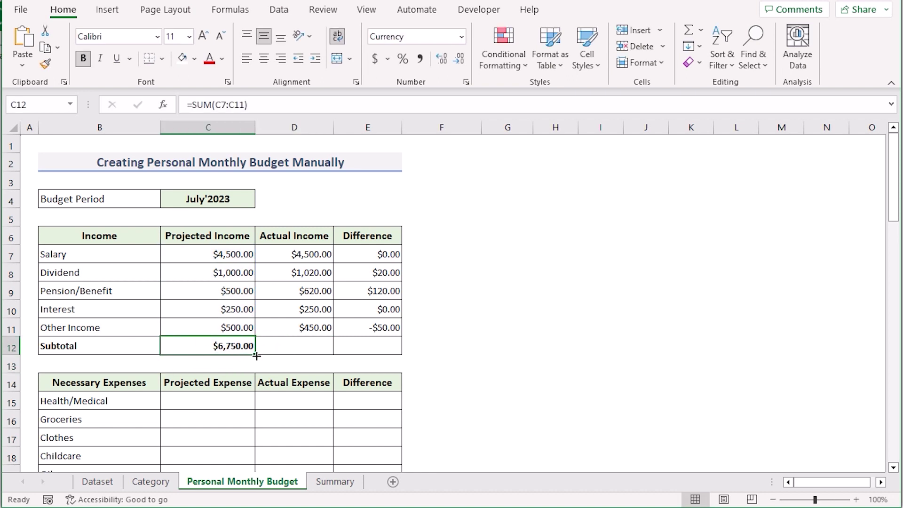
drag(256, 355, 331, 356)
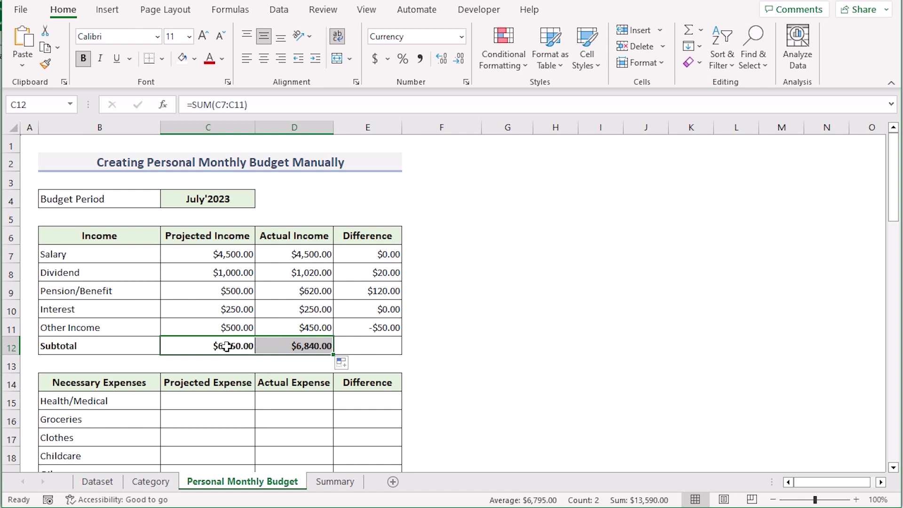
click(207, 347)
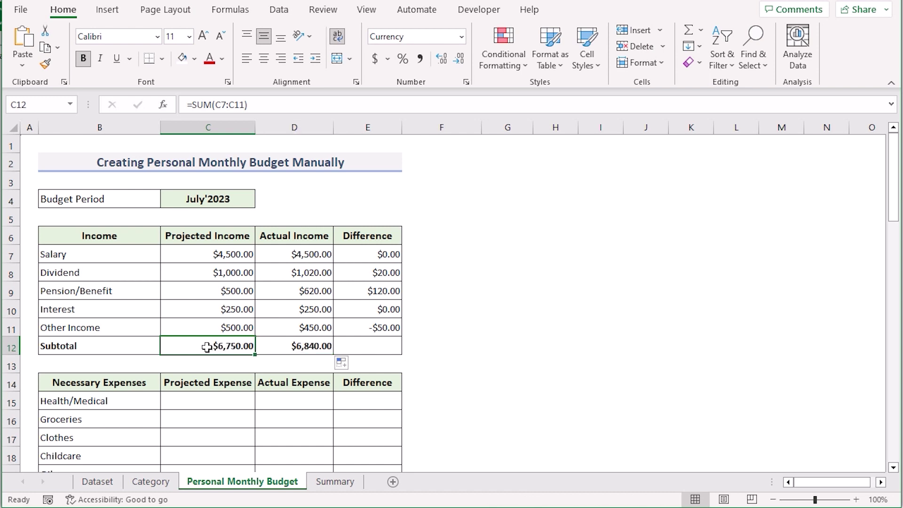
click(292, 348)
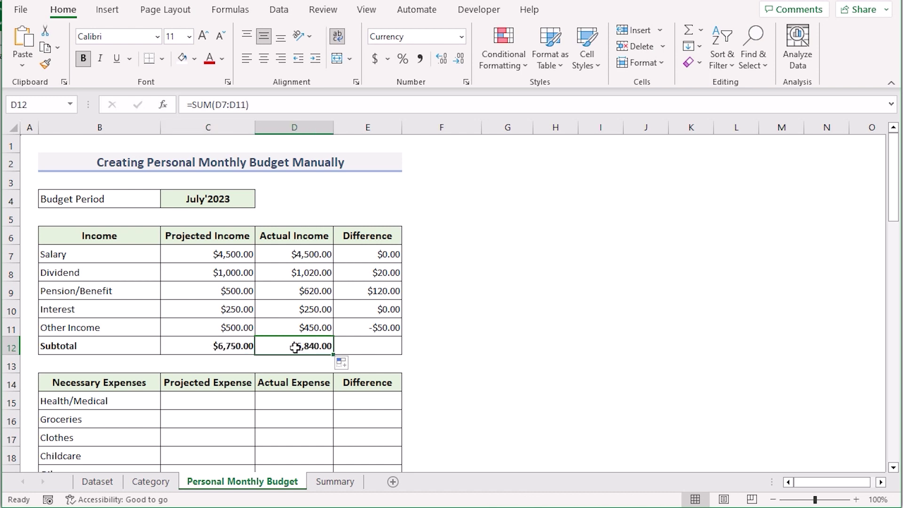
Calculate the subtotal Difference in cell E12 with the formula =D12-C12
click(355, 345)
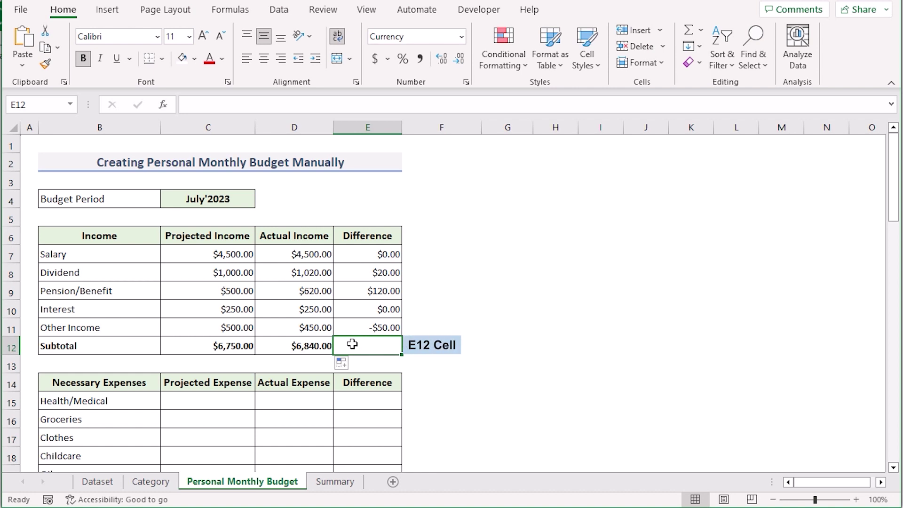
text(=)
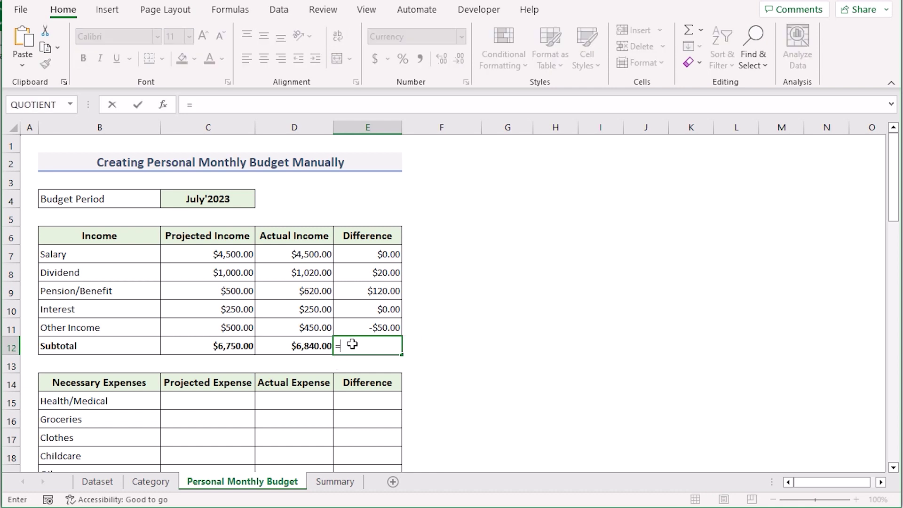
click(278, 345)
text(-)
click(215, 349)
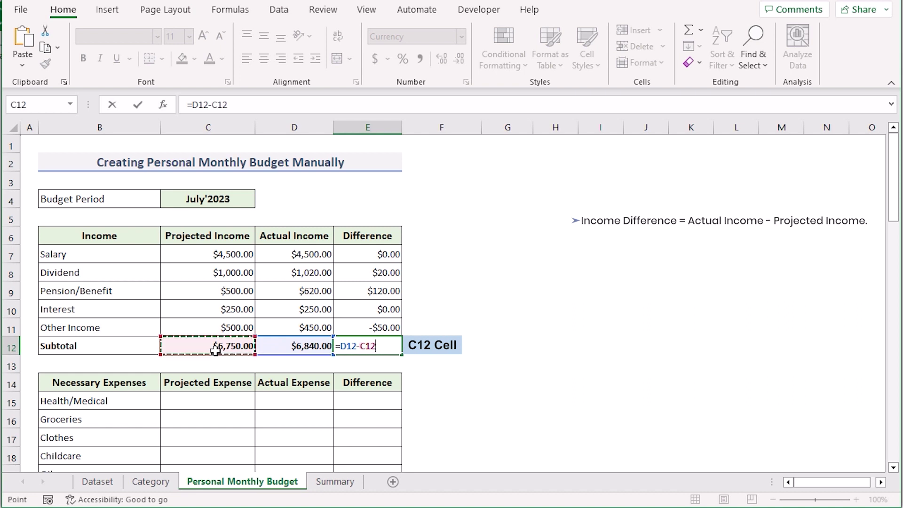
key(Return)
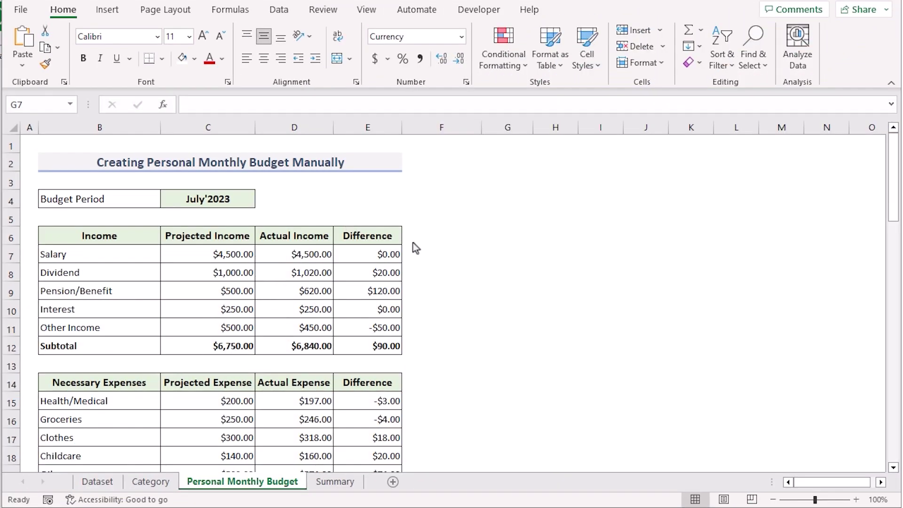
Review the expense tables below the income table, checking the projected, actual, difference and subtotal entries
scroll(419, 340, down, 3)
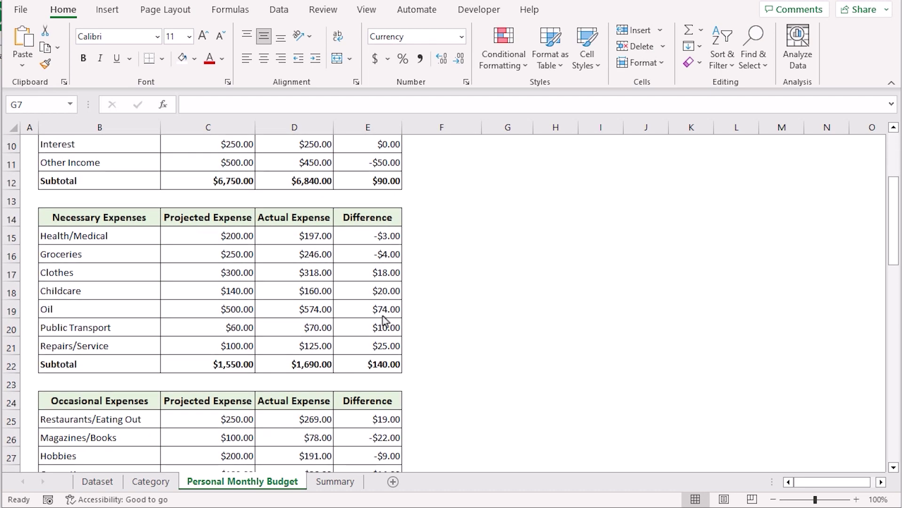
scroll(383, 317, down, 1)
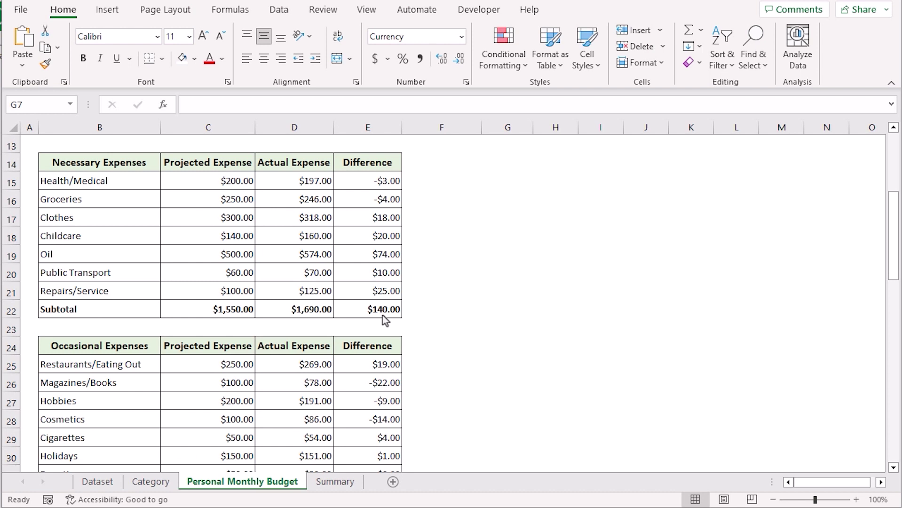
click(278, 169)
click(360, 168)
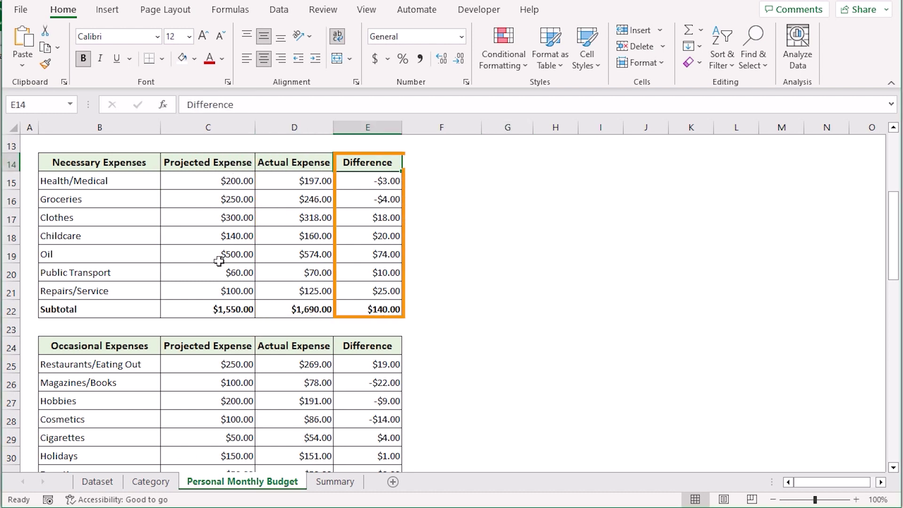
click(111, 311)
key(Down)
key(Down)
scroll(350, 348, down, 8)
scroll(350, 348, up, 12)
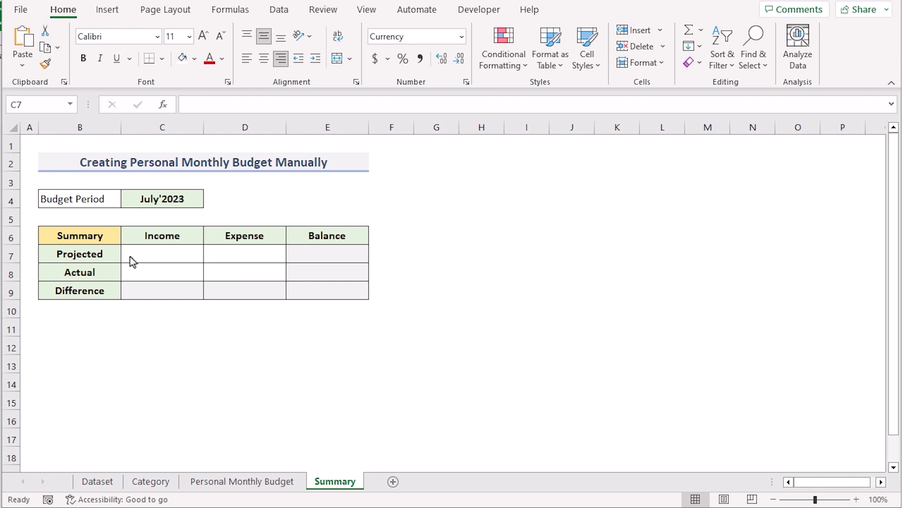
Review the Summary table's Income, Expense and Balance column headings and its Projected, Actual and Difference row labels
key(Up)
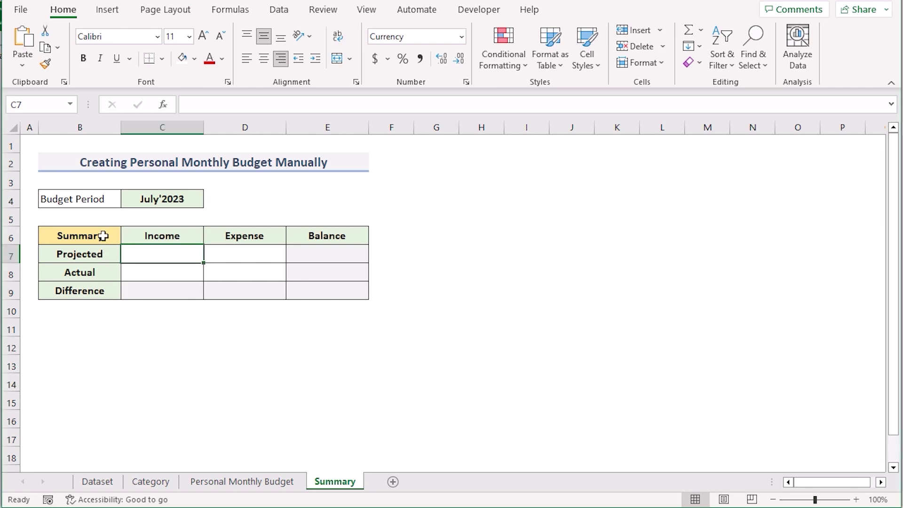
click(238, 236)
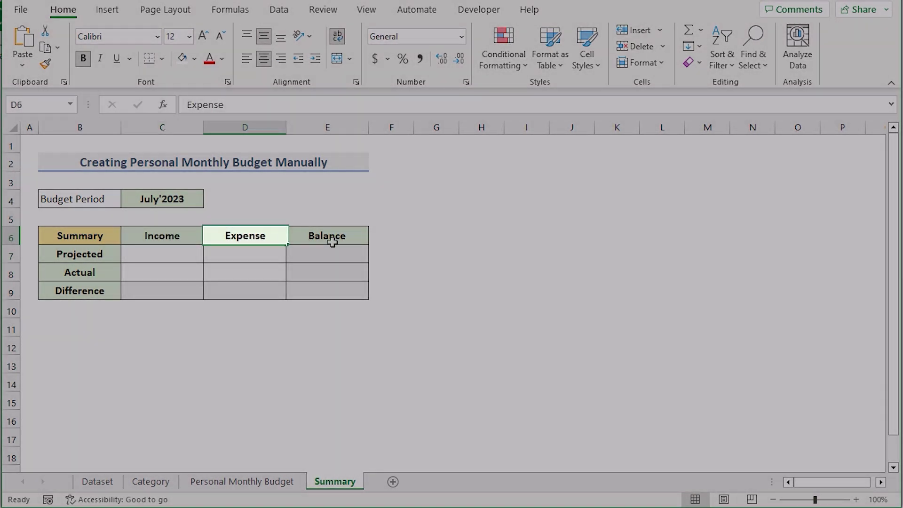
click(334, 239)
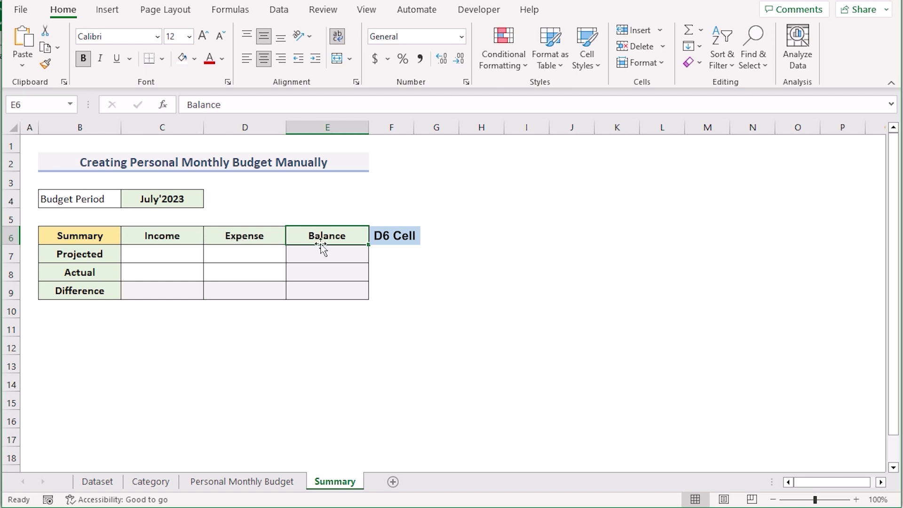
click(101, 253)
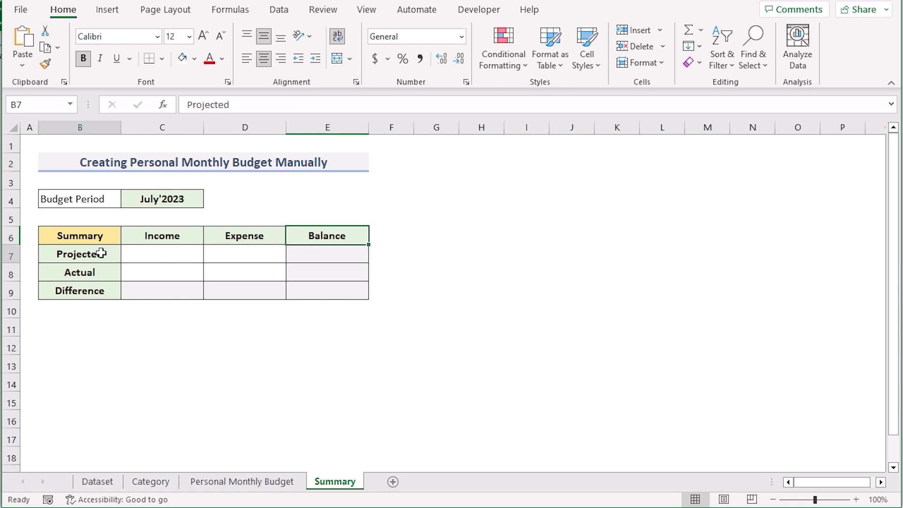
click(108, 269)
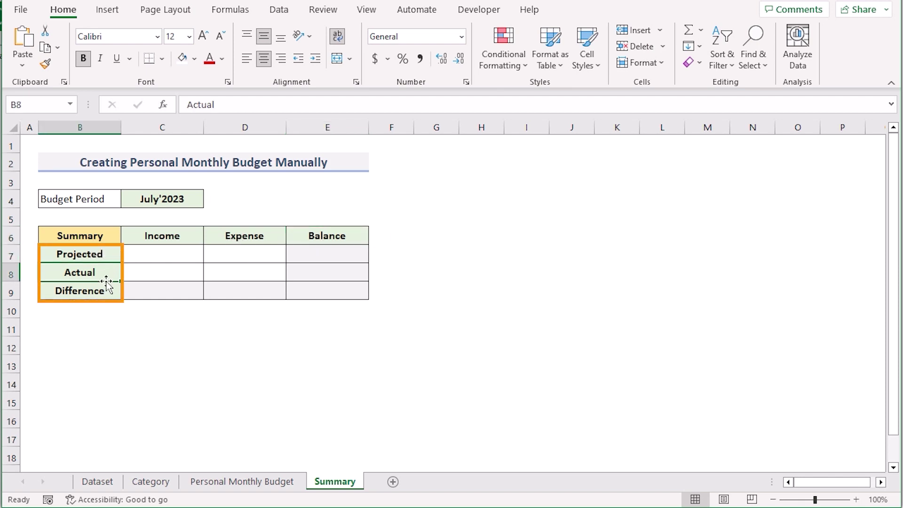
click(106, 290)
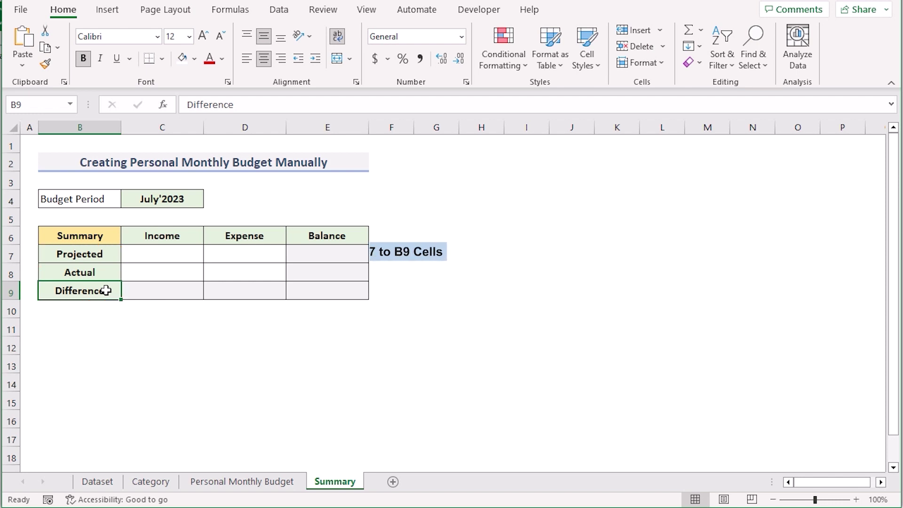
Link the Projected Income cell C7 of the Summary sheet to the Projected Income subtotal in C12 of the Personal Monthly Budget sheet
click(151, 257)
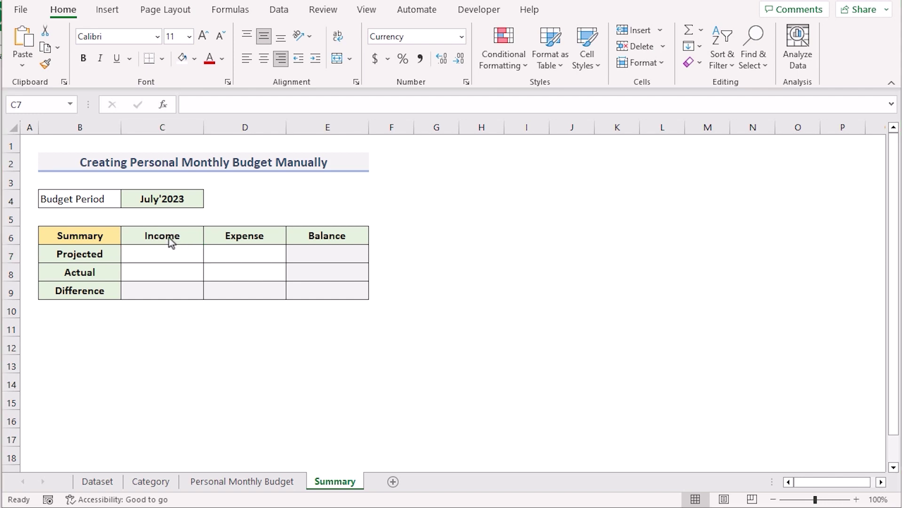
double_click(160, 249)
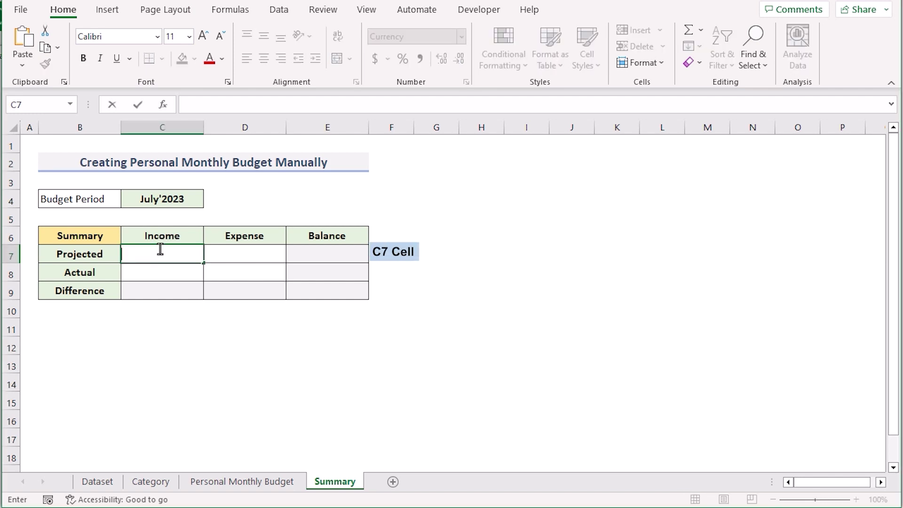
text(=)
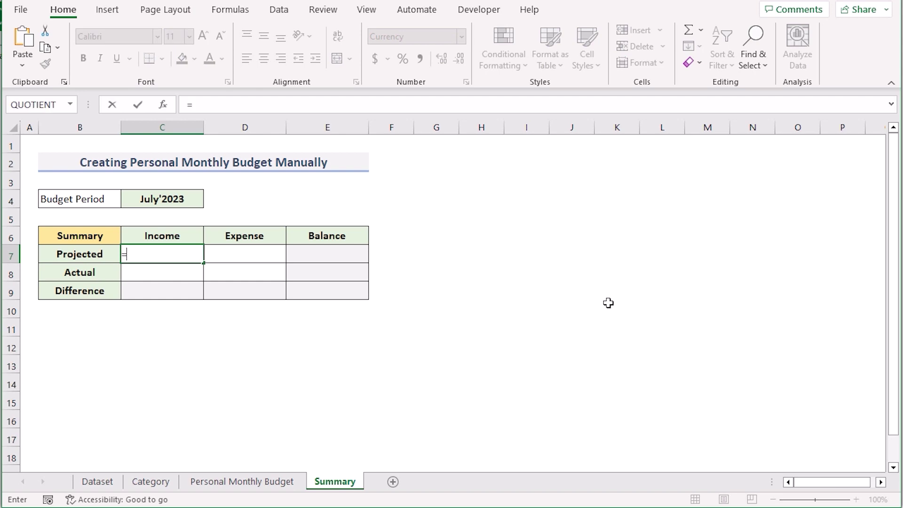
click(263, 489)
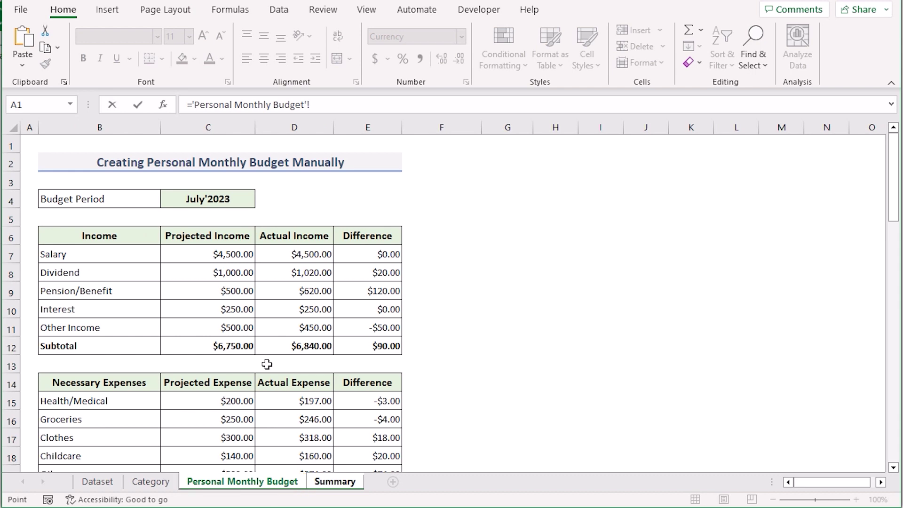
click(199, 349)
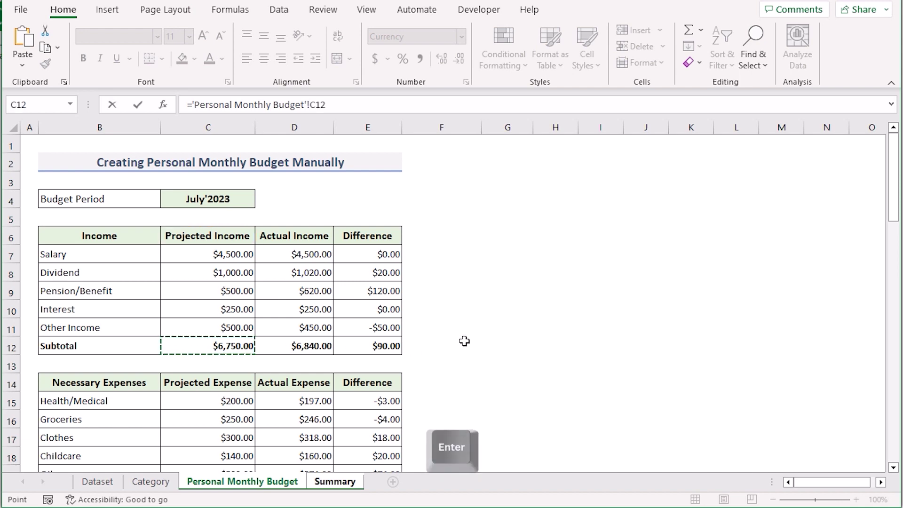
key(Return)
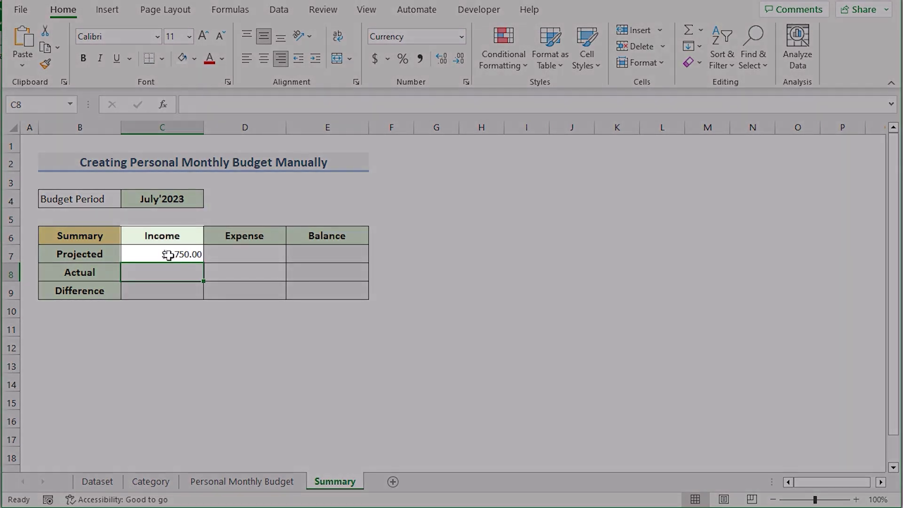
Start the Projected Expense formula in Summary cell D7 by adding the Personal Monthly Budget subtotals C22 (Necessary Expenses) and C33 (Occasional Expenses)
click(235, 254)
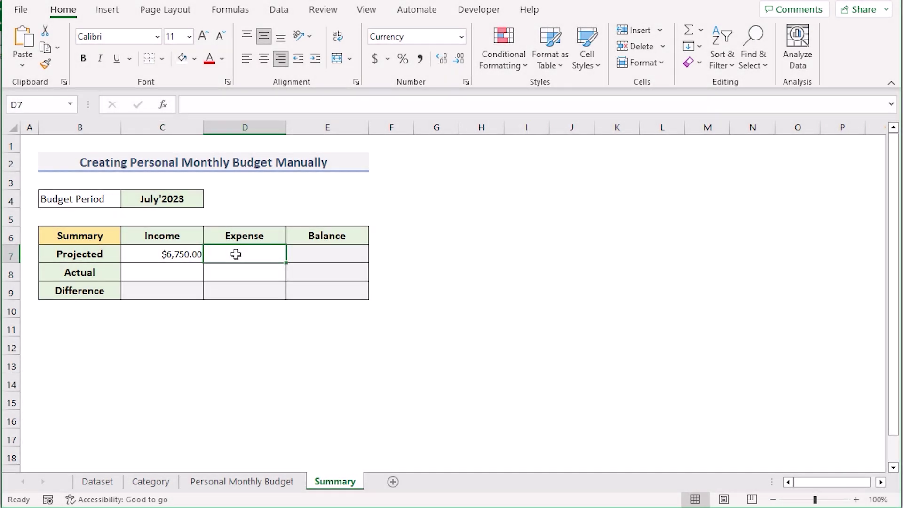
text(=)
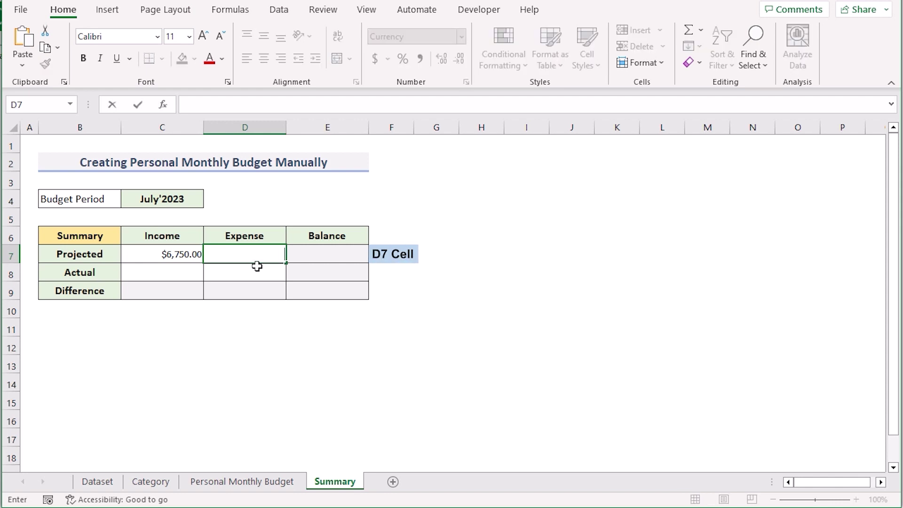
text(=)
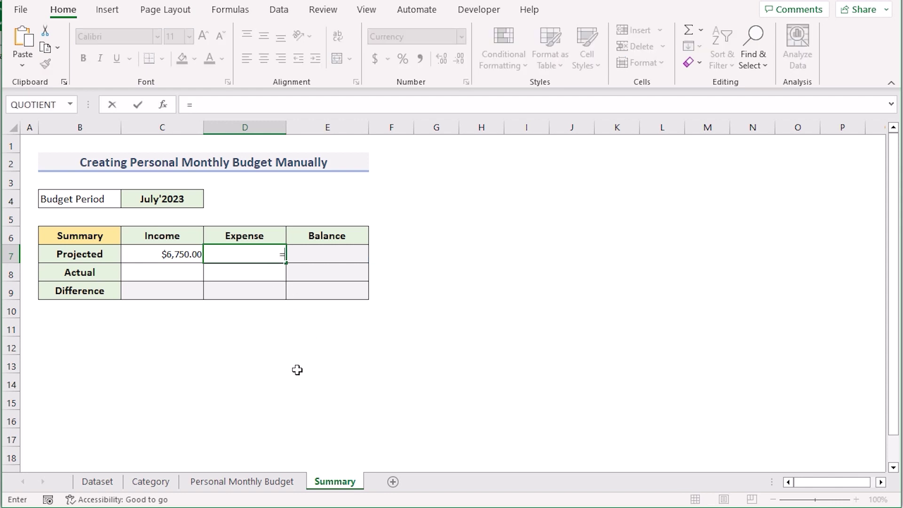
click(242, 482)
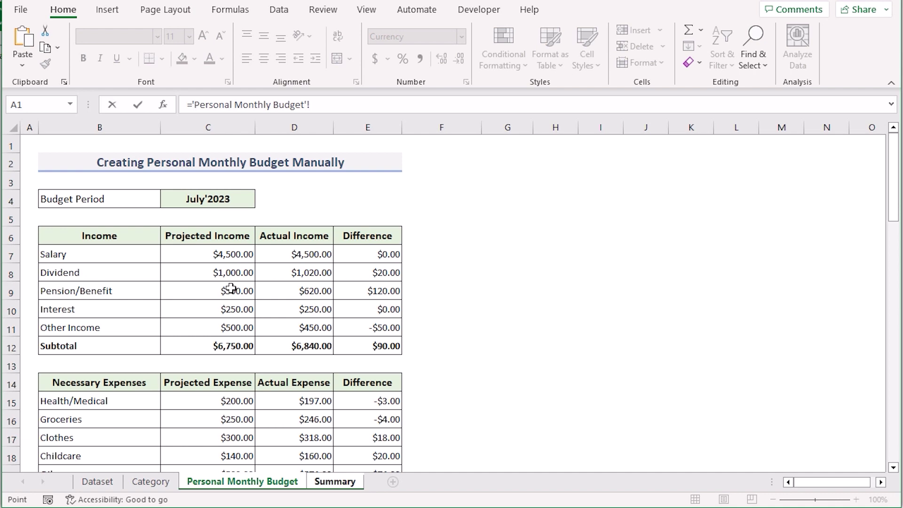
scroll(231, 288, down, 2)
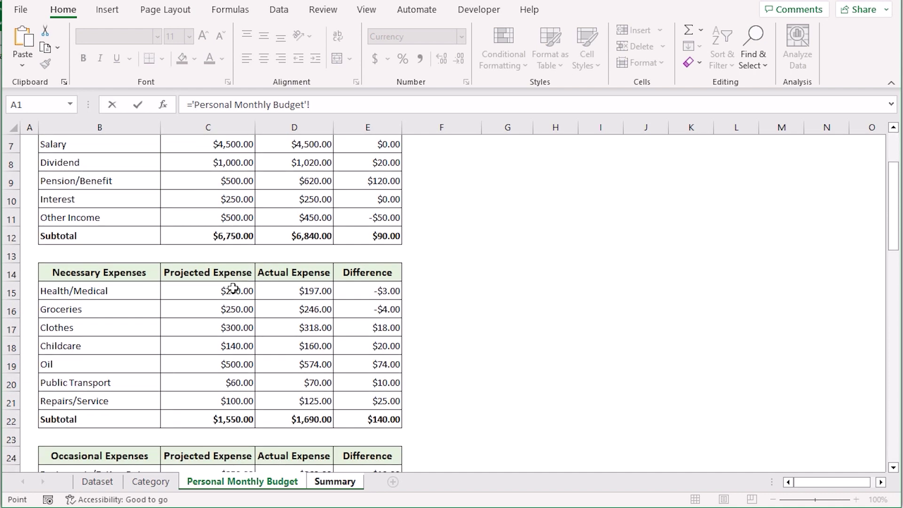
click(225, 421)
text(+)
scroll(184, 301, down, 4)
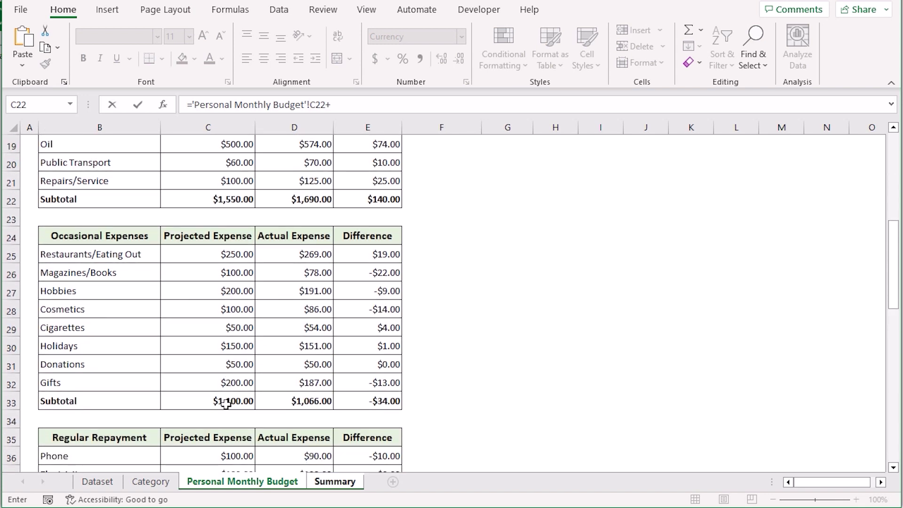
click(224, 401)
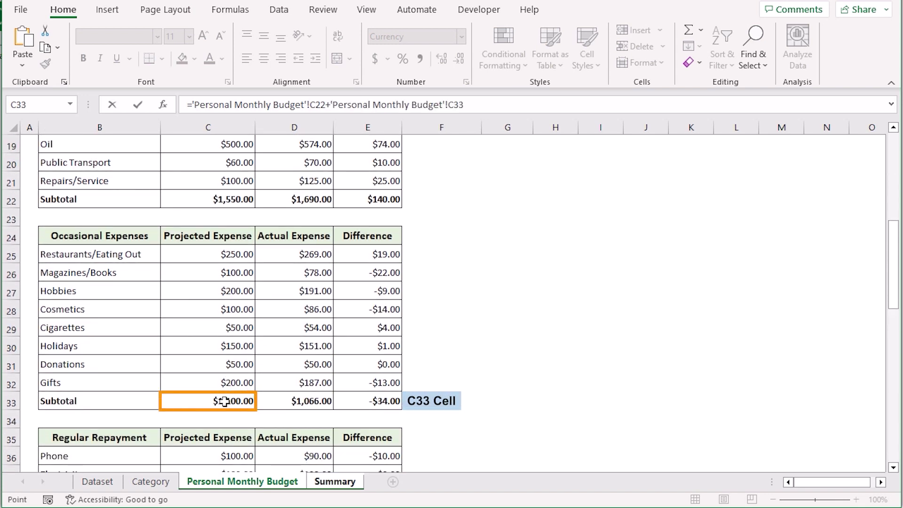
Add the projected subtotals of Regular Repayment (C45) and Credit Card Loan Payment (C54) to the Projected Expense formula
text(+)
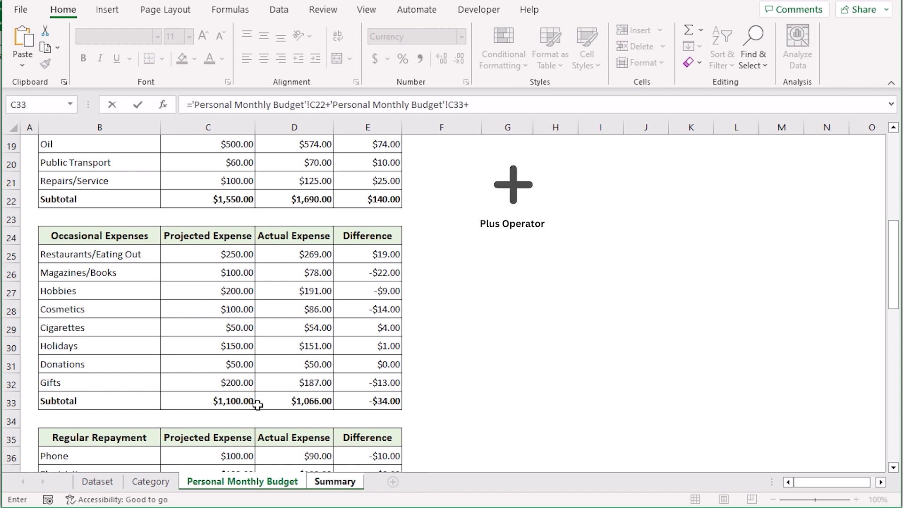
scroll(262, 358, down, 1)
scroll(262, 358, down, 3)
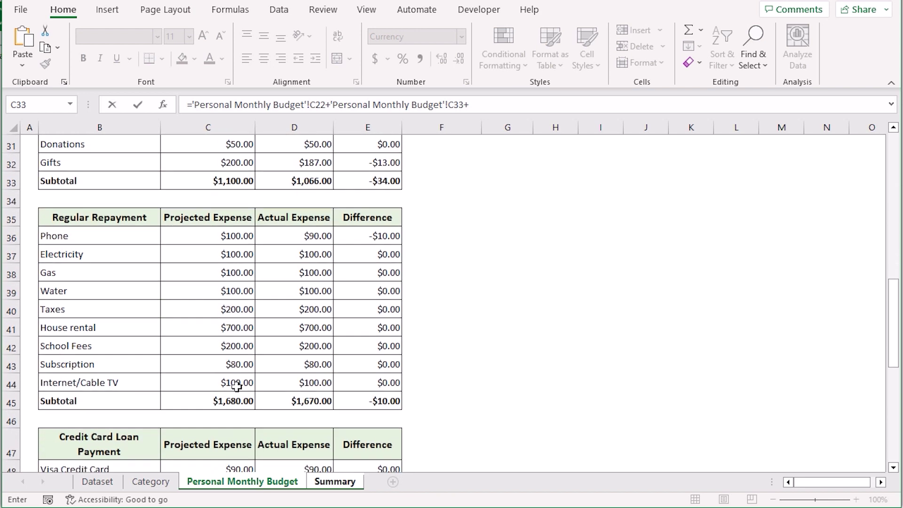
click(212, 403)
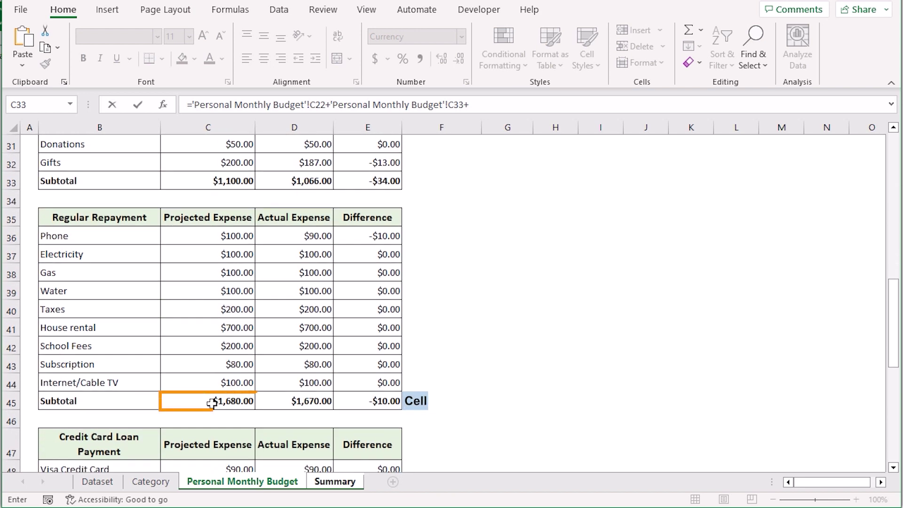
text(+)
scroll(263, 388, down, 4)
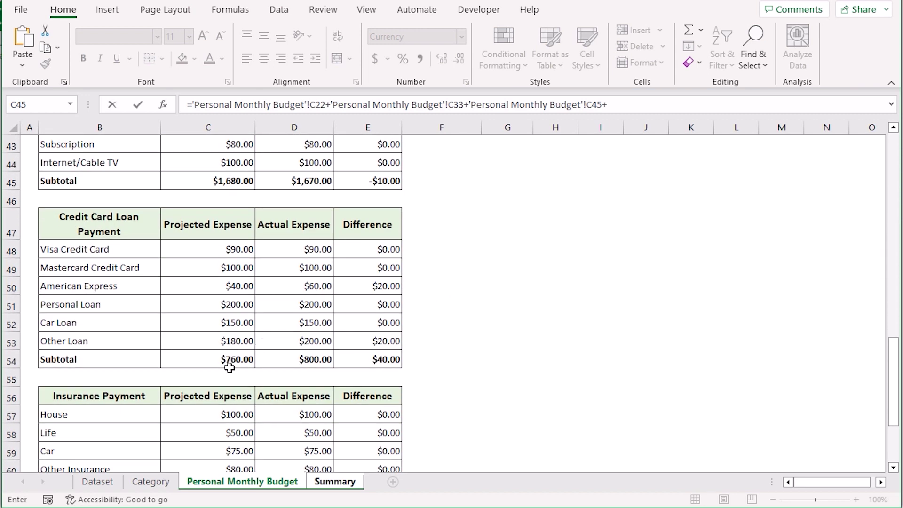
click(203, 361)
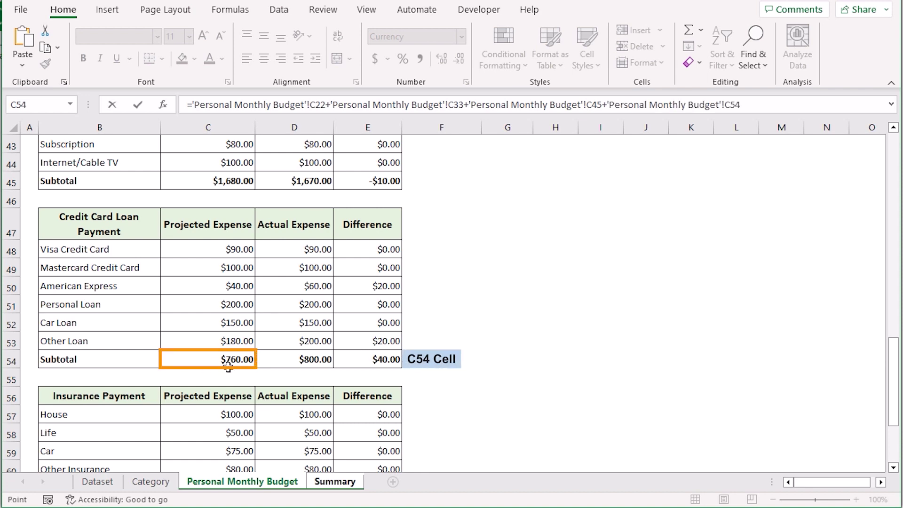
Complete the Projected Expense formula by adding the projected subtotals of Insurance Payment (C61) and Other Expenses (C67)
text(+)
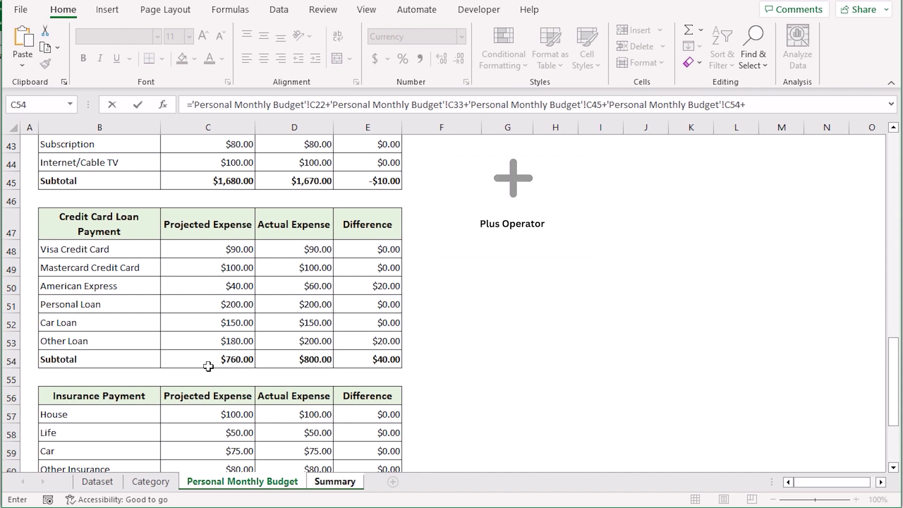
scroll(205, 344, down, 3)
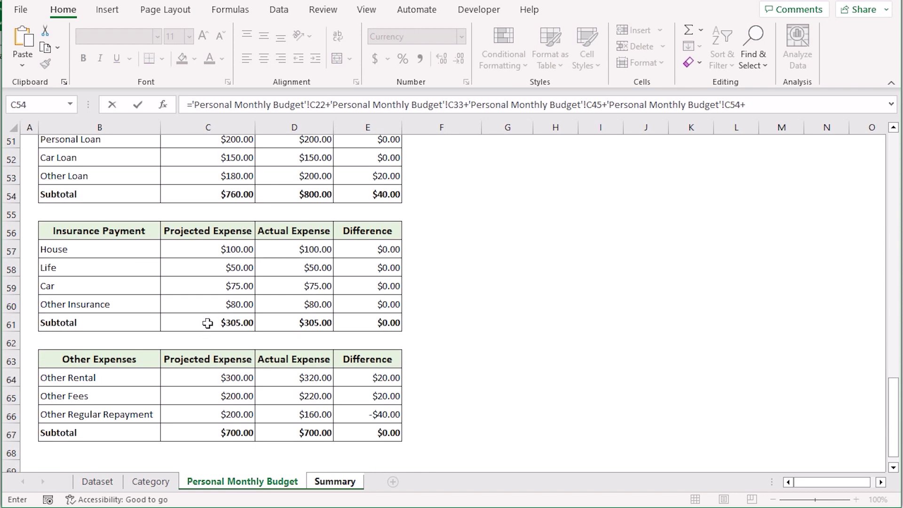
click(207, 323)
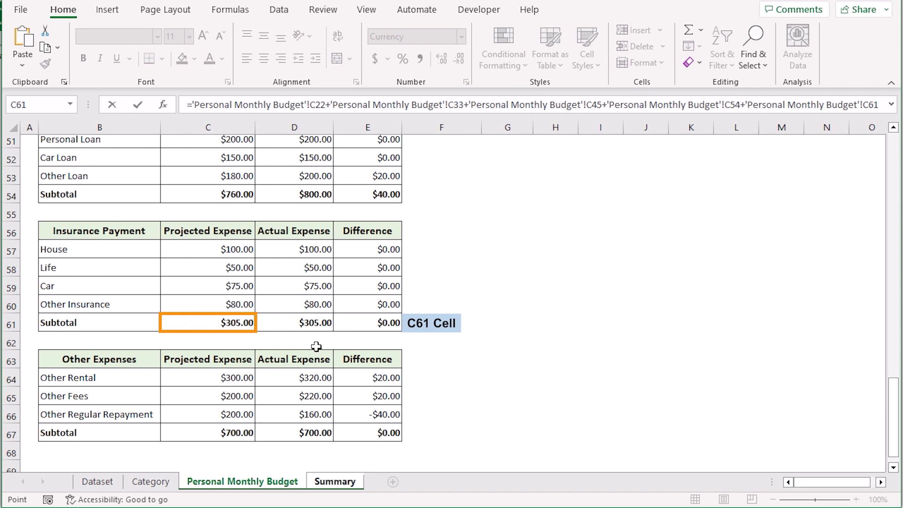
text(+)
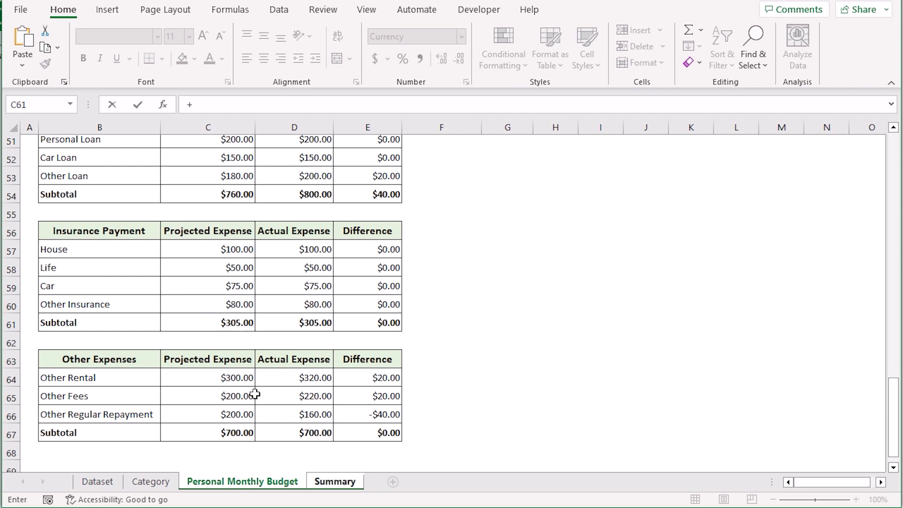
click(206, 433)
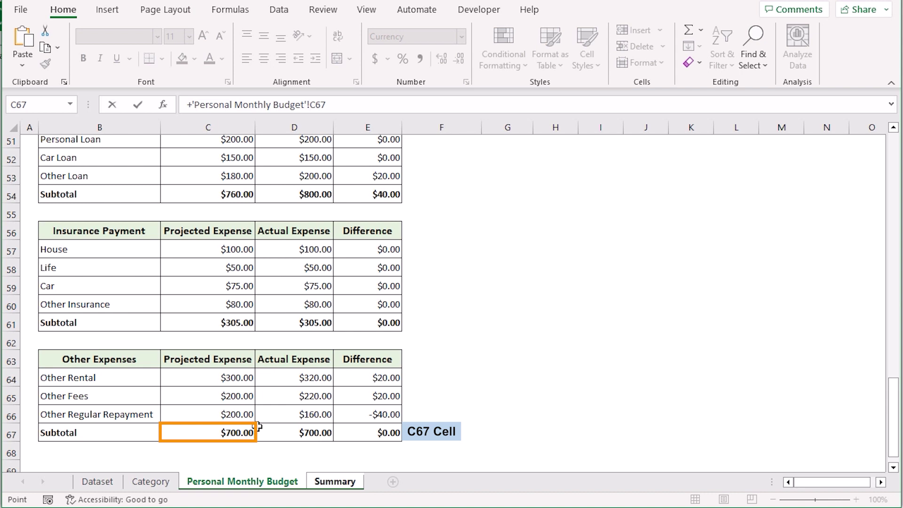
key(Return)
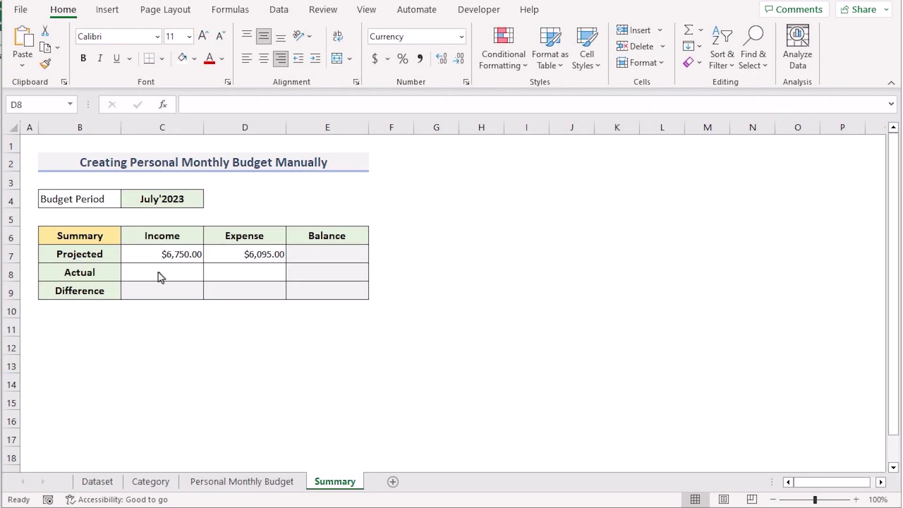
Link the Actual Income cell C8 of the Summary sheet to the Actual Income subtotal in D12 of the Personal Monthly Budget sheet
click(155, 273)
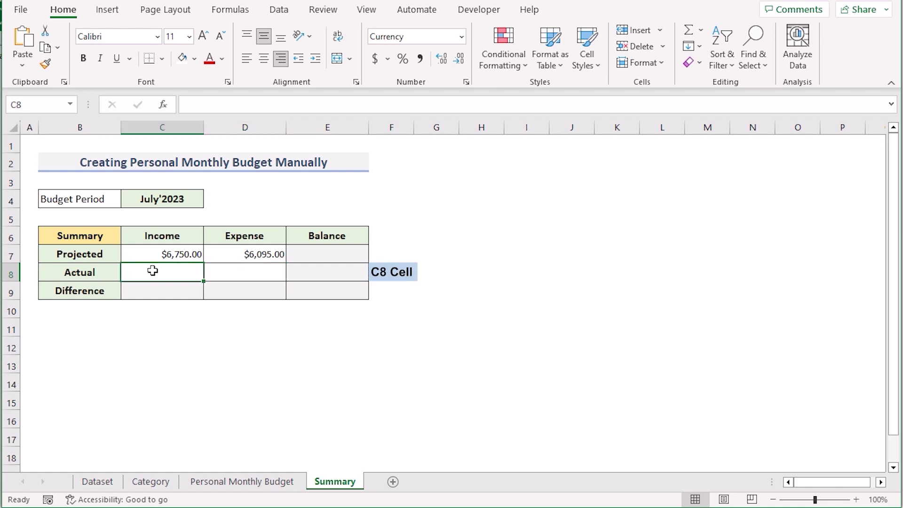
text(=)
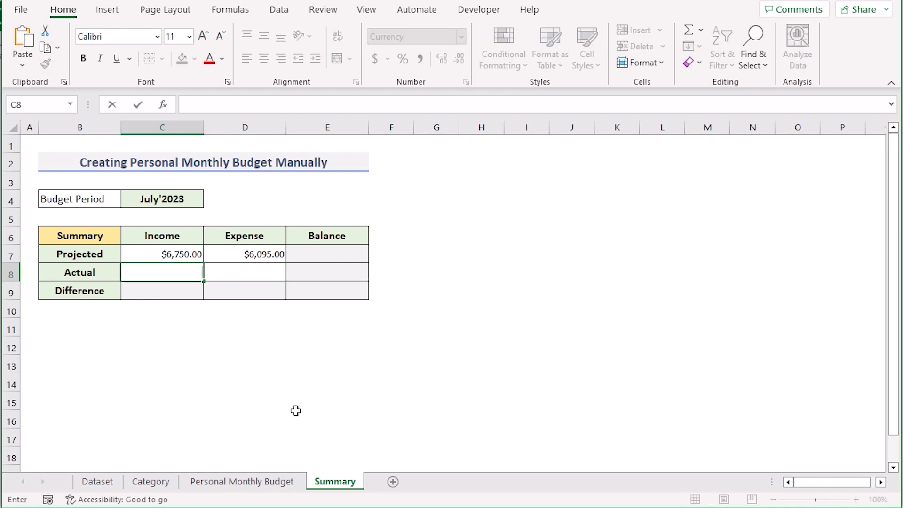
click(232, 489)
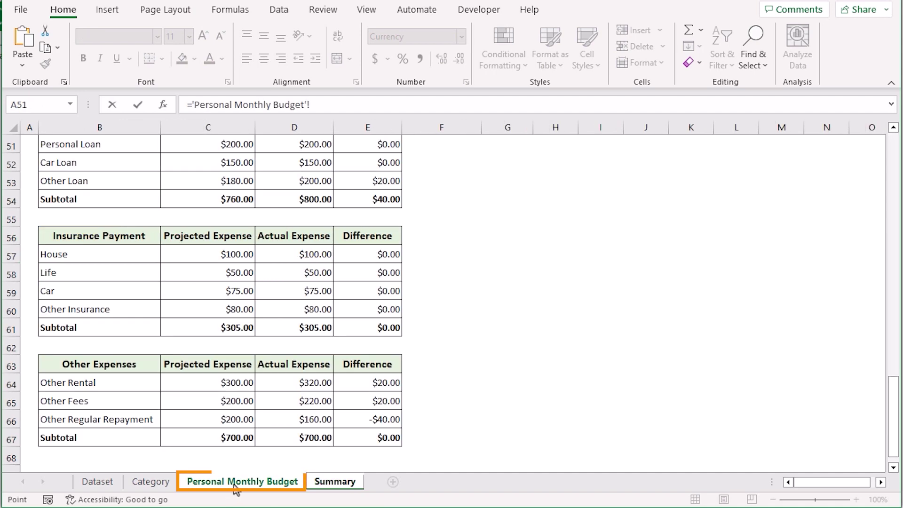
scroll(213, 336, up, 4)
scroll(213, 336, up, 12)
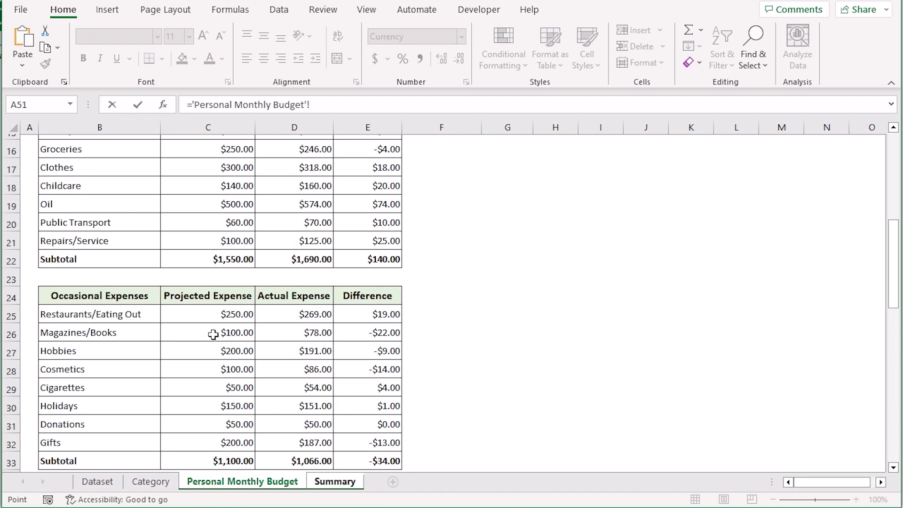
click(308, 297)
key(Return)
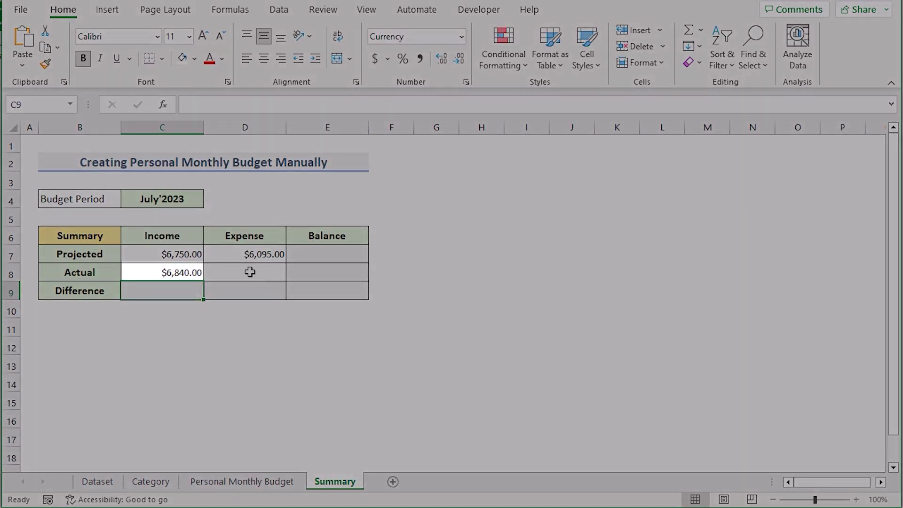
Start the Actual Expense formula in Summary cell D8 by adding the Personal Monthly Budget subtotals D22 (Necessary Expenses) and D33 (Occasional Expenses)
click(248, 269)
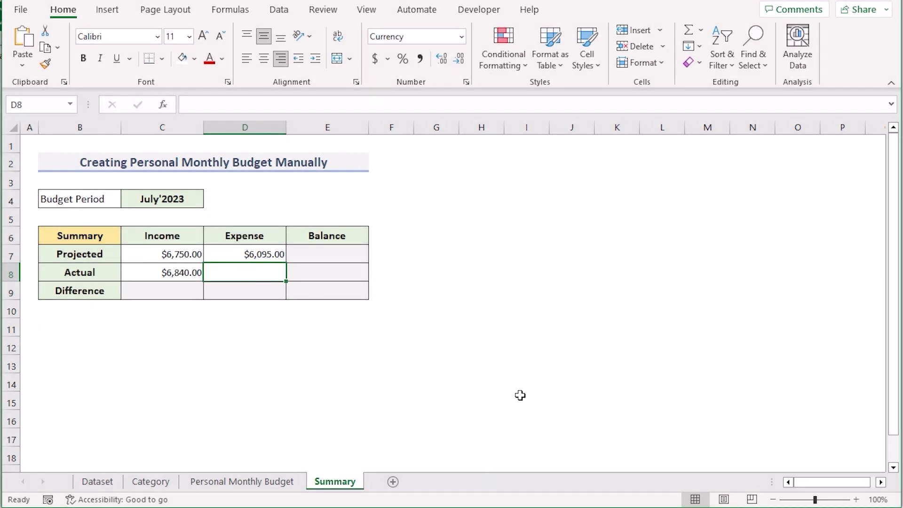
text(=)
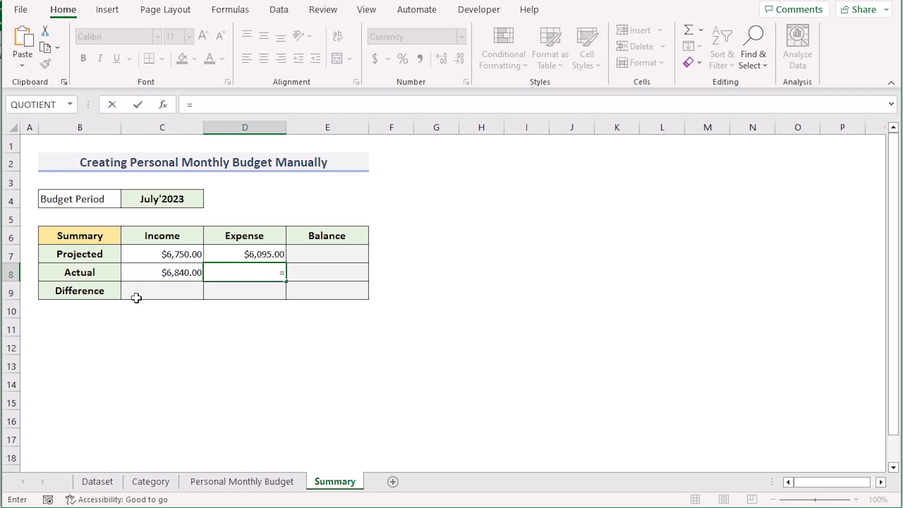
click(229, 489)
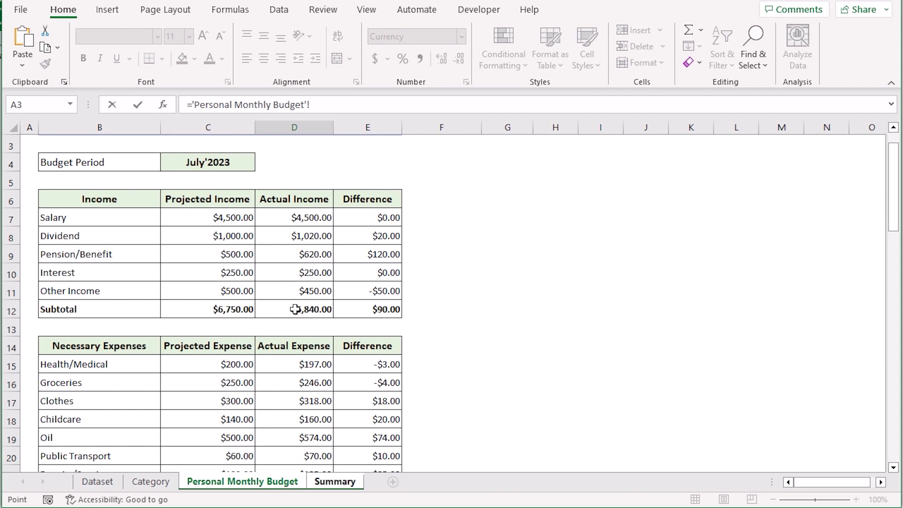
scroll(294, 309, down, 2)
click(297, 382)
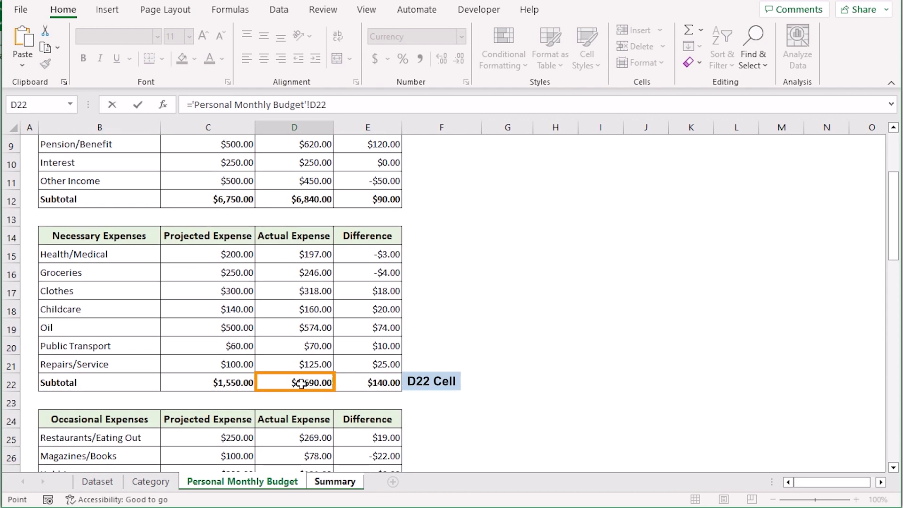
text(+)
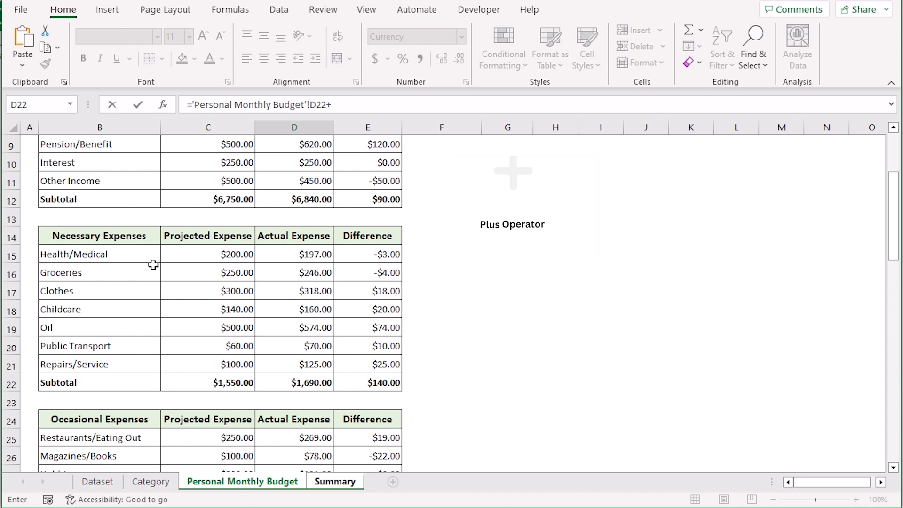
scroll(288, 401, down, 3)
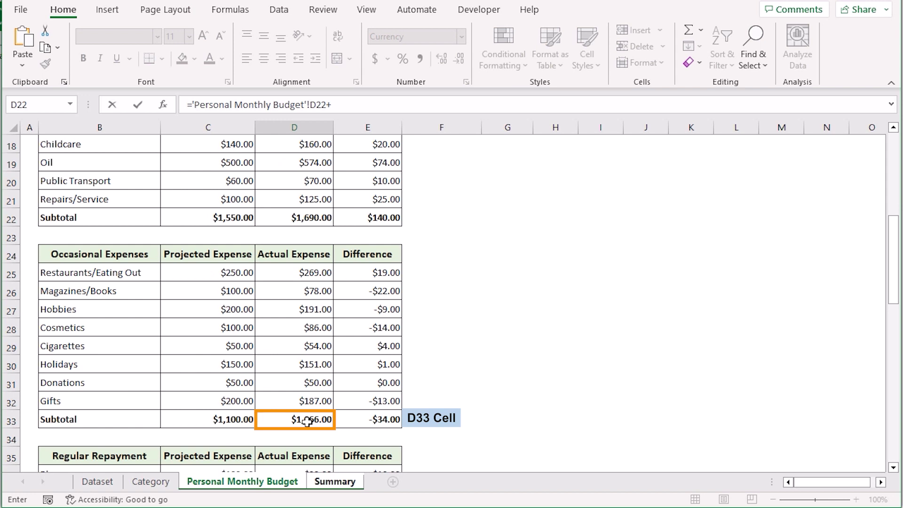
click(308, 421)
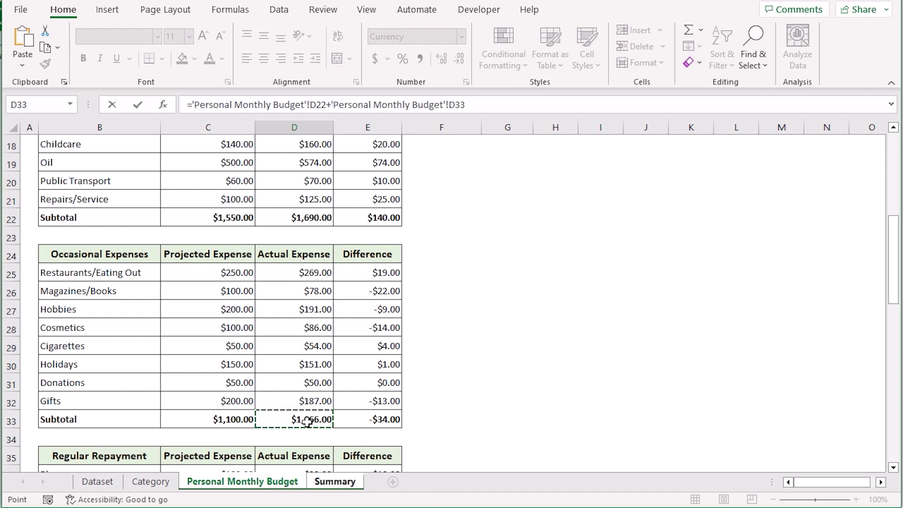
Add the actual subtotals of Regular Repayment (D45) and Credit Card Loan Payment (D54) to the Actual Expense formula
text(+)
scroll(284, 281, down, 1)
scroll(284, 282, down, 3)
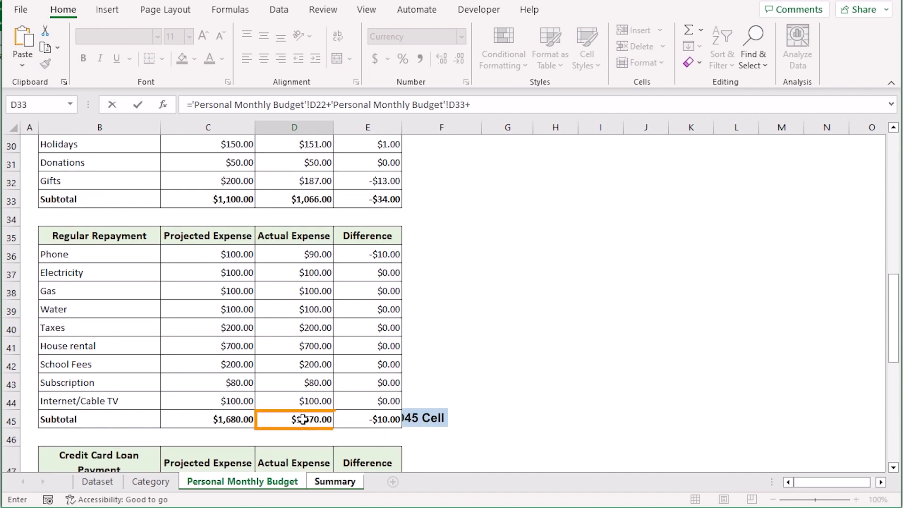
click(302, 419)
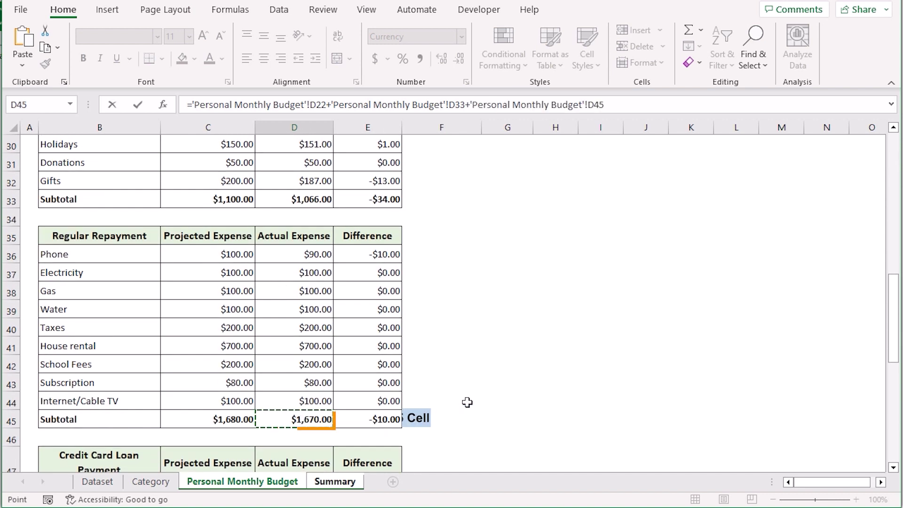
text(+)
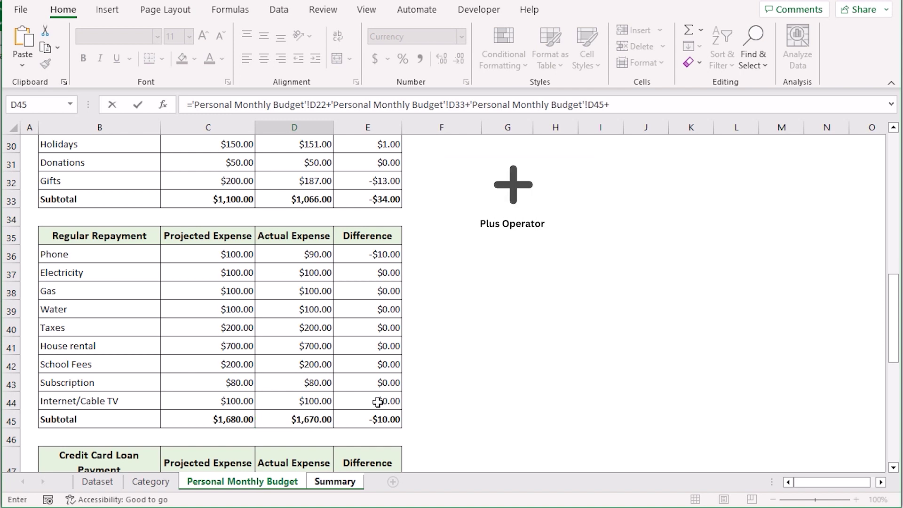
scroll(301, 375, down, 1)
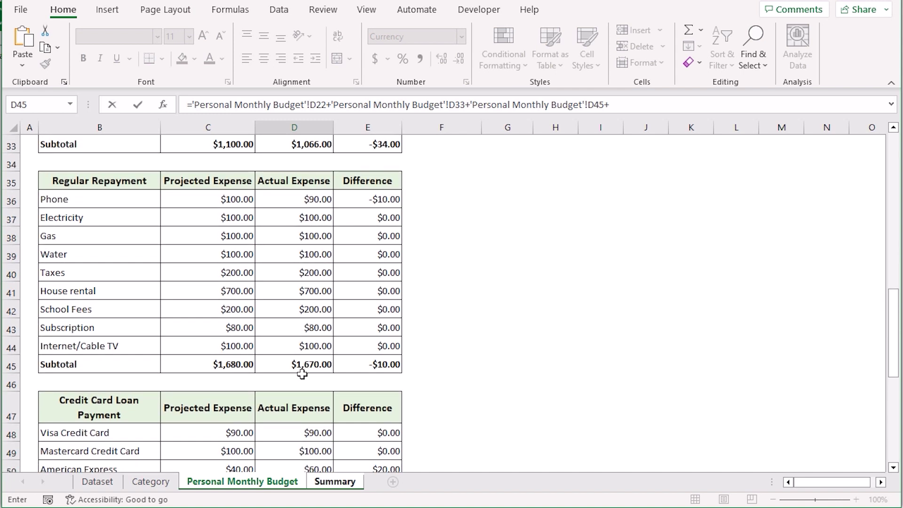
scroll(309, 375, down, 3)
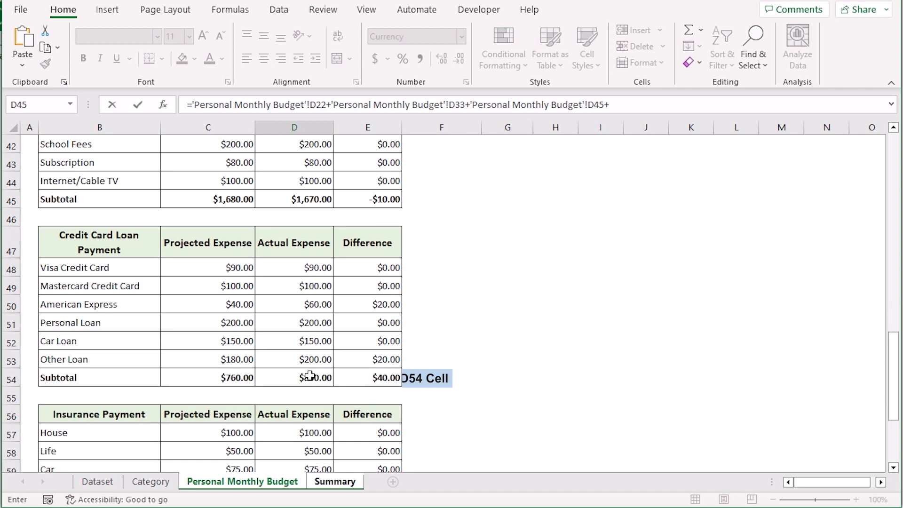
click(311, 377)
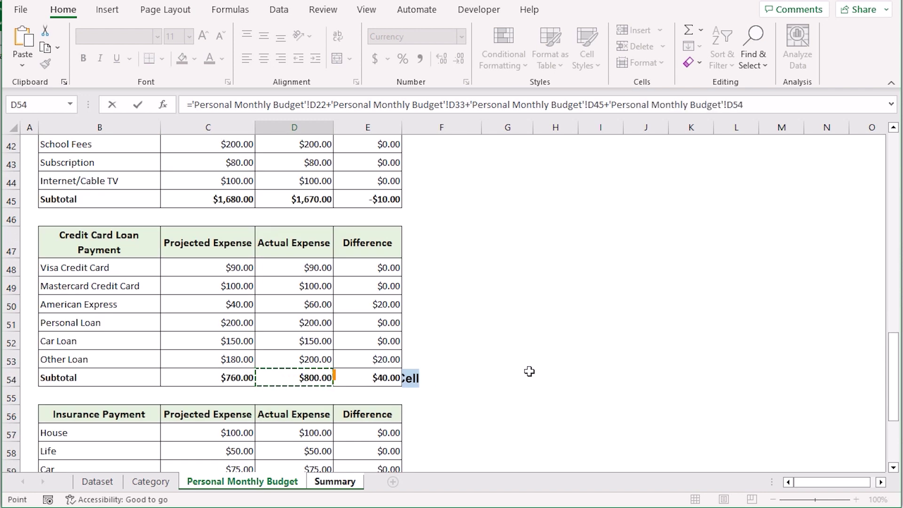
Complete the Actual Expense formula by adding the actual subtotals of Insurance Payment (D61) and Other Expenses (D67)
text(+)
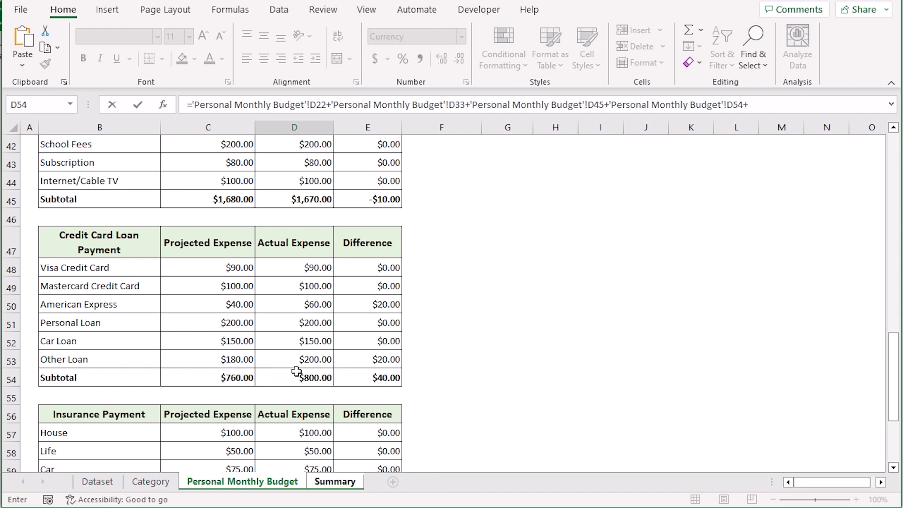
scroll(296, 372, down, 2)
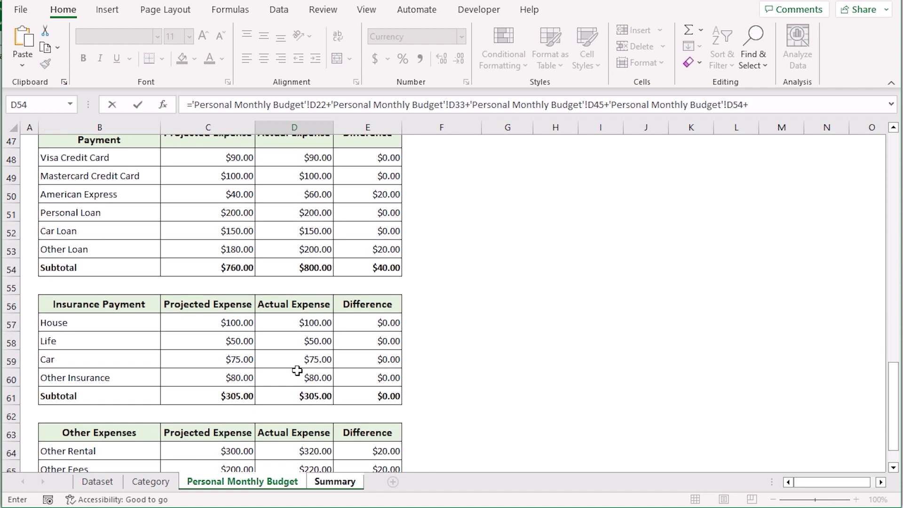
click(299, 397)
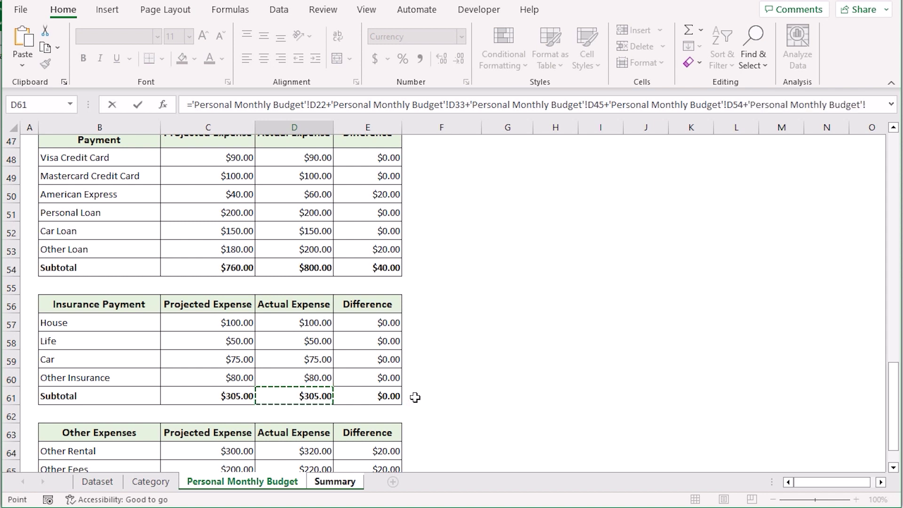
text(+)
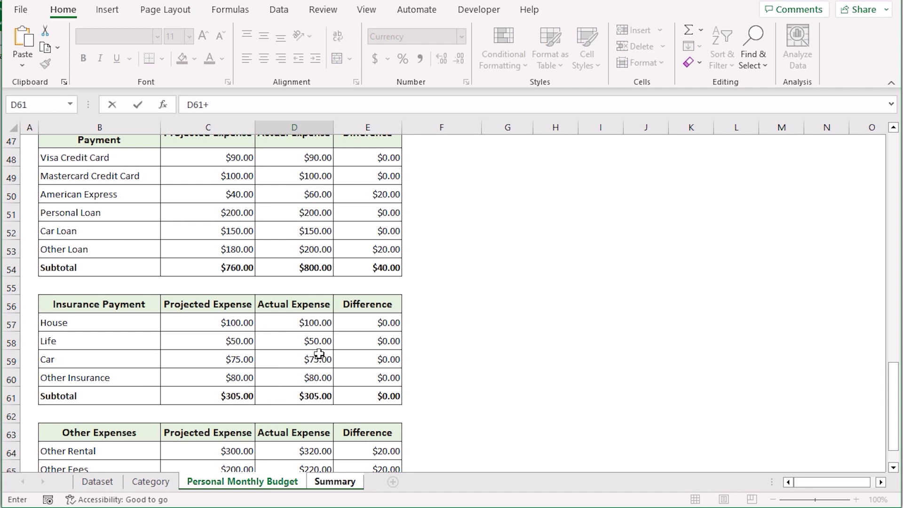
scroll(319, 354, down, 2)
click(294, 396)
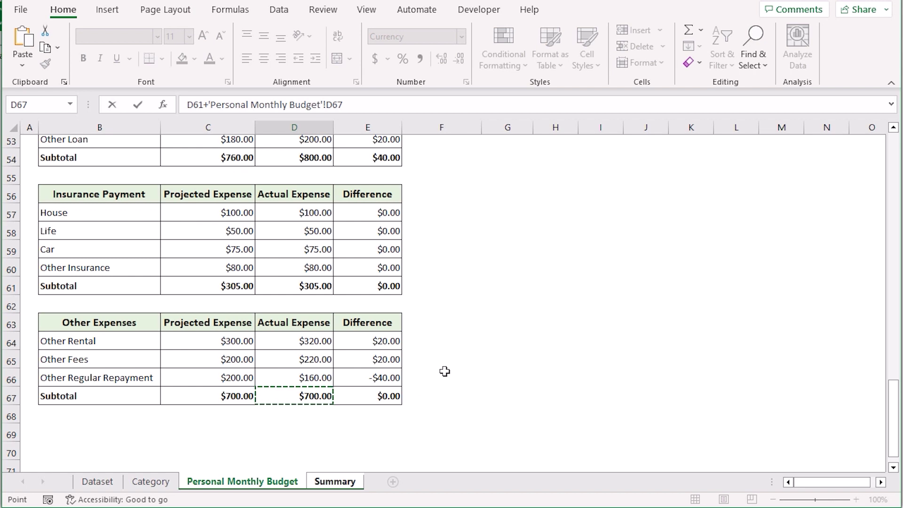
key(Return)
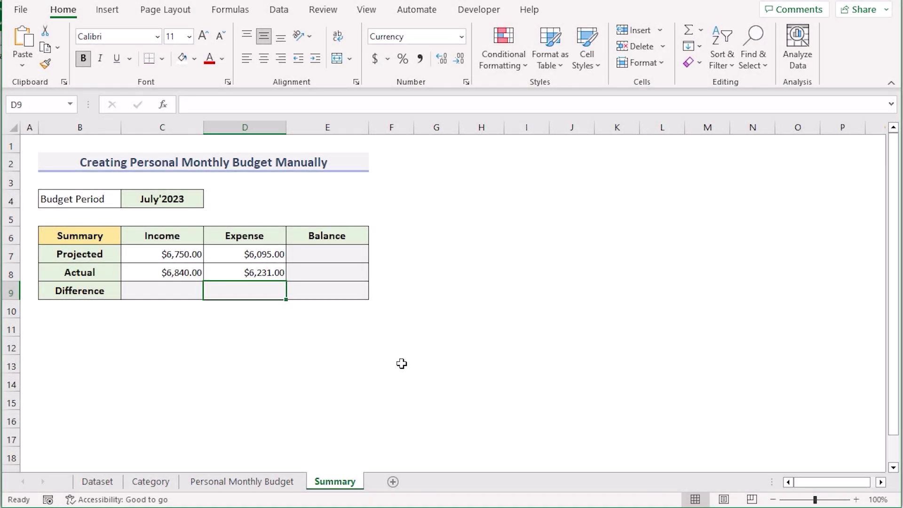
Calculate the Projected Balance in Summary cell E7 with =C7-D7 and fill the formula down to the Actual row in E8
click(331, 258)
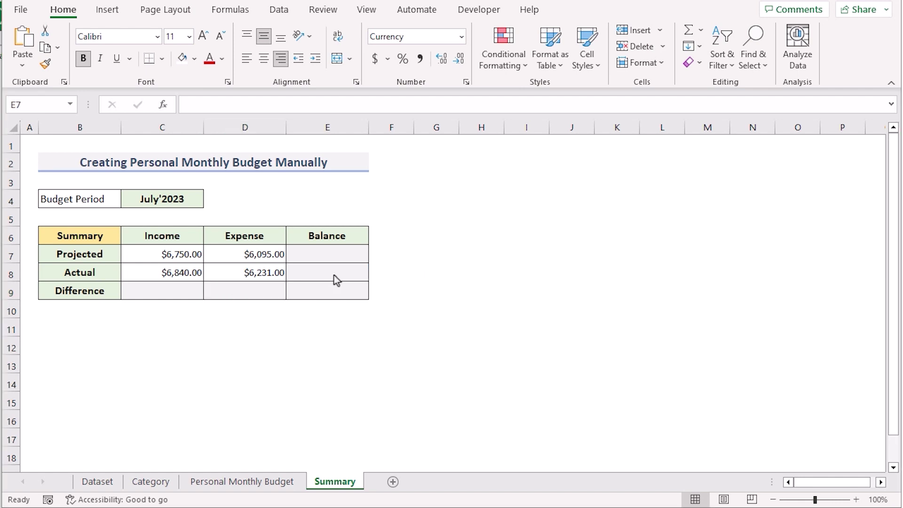
click(312, 257)
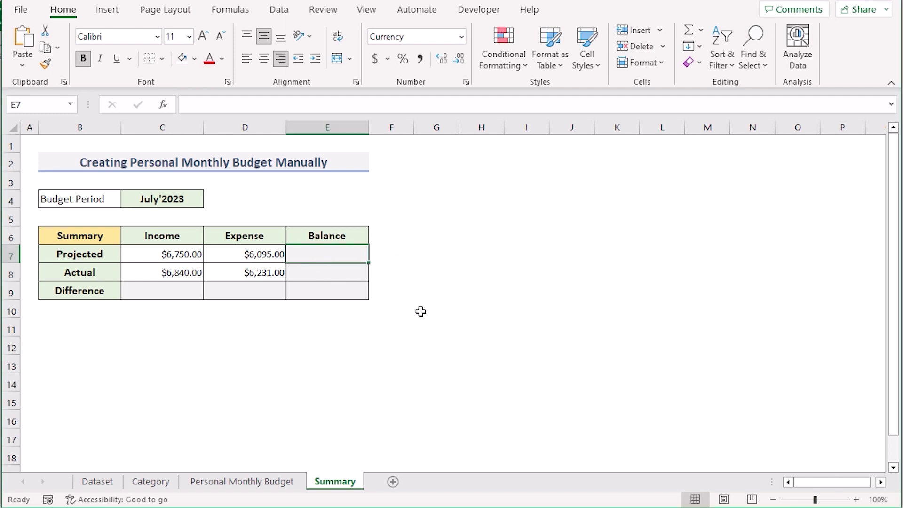
text(=)
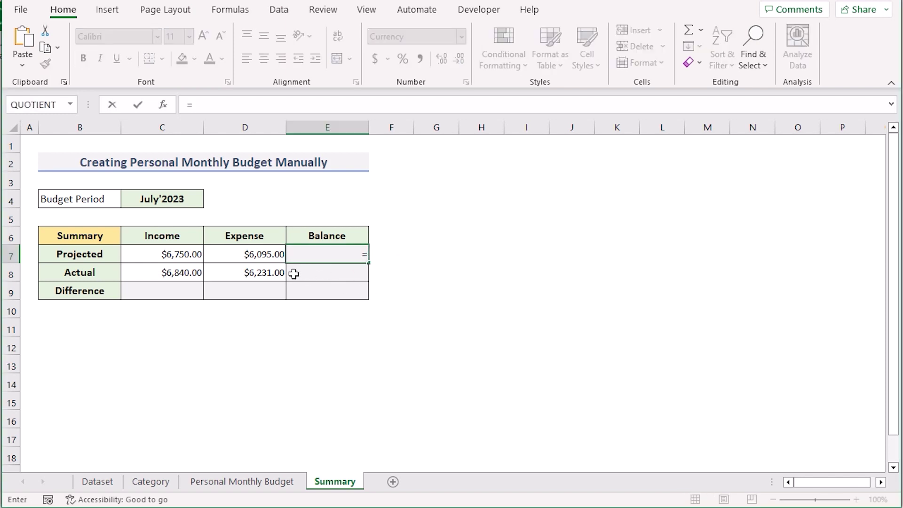
click(178, 255)
text(-)
click(244, 251)
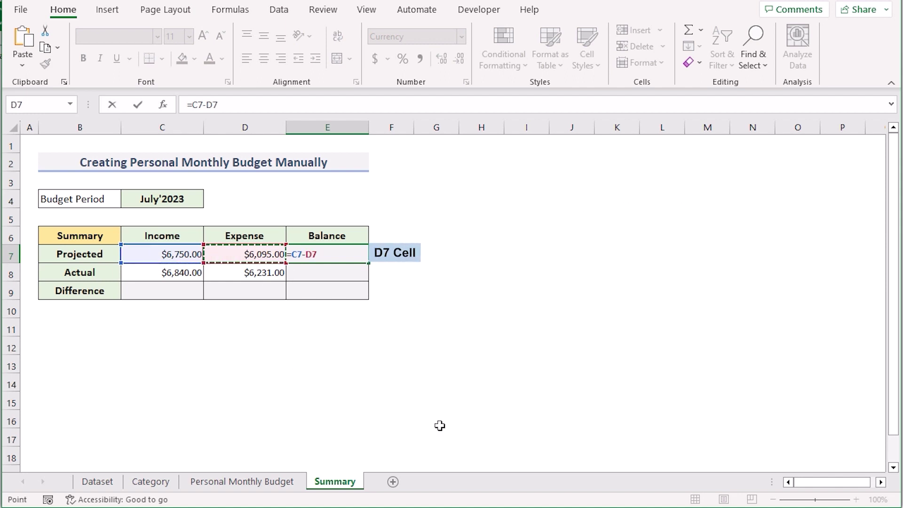
key(Return)
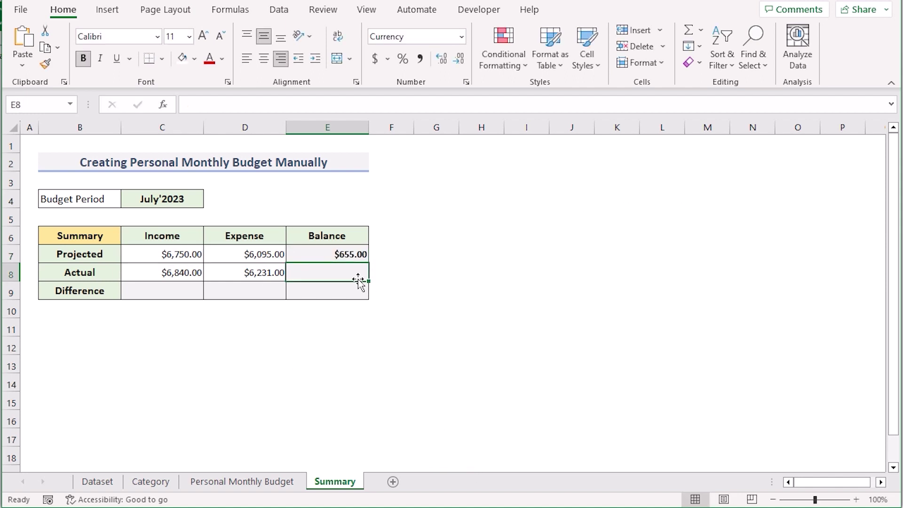
click(315, 256)
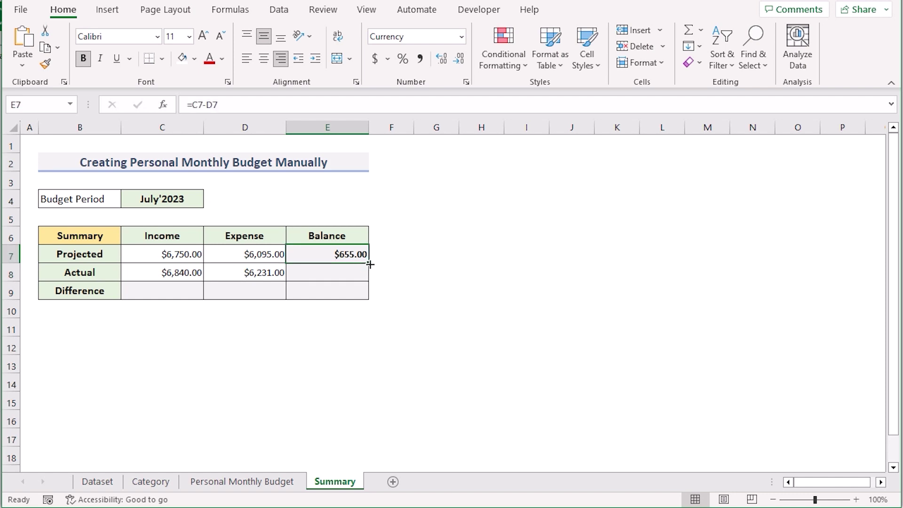
drag(370, 265, 368, 281)
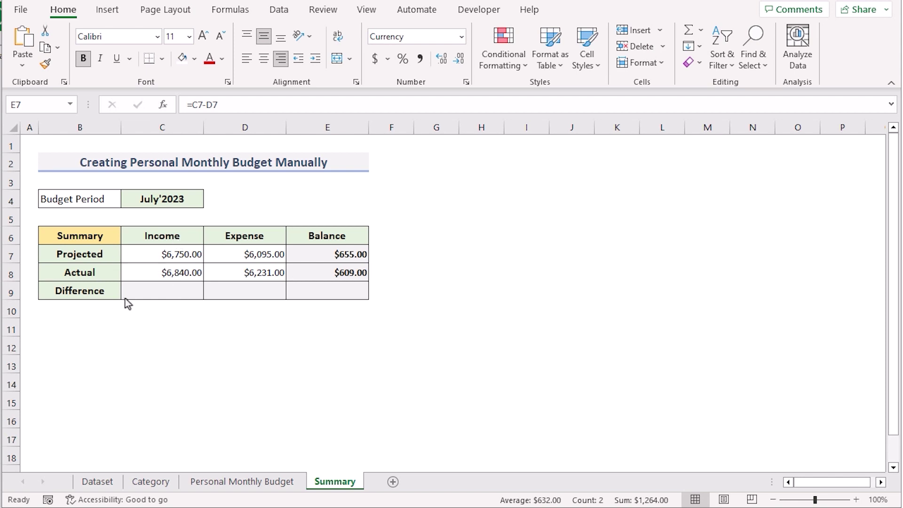
Calculate the Income difference in Summary cell C9 with =C8-C7 and fill the formula across the Expense and Balance columns to E9
click(141, 290)
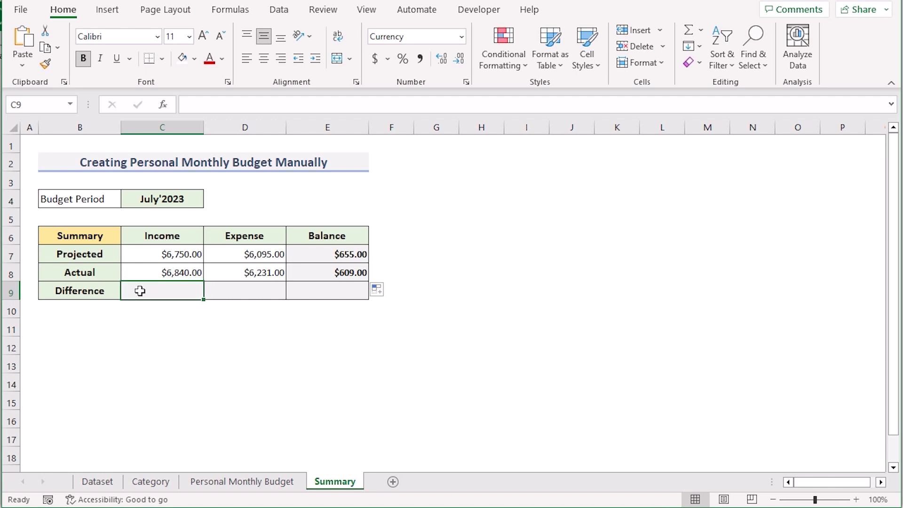
text(=)
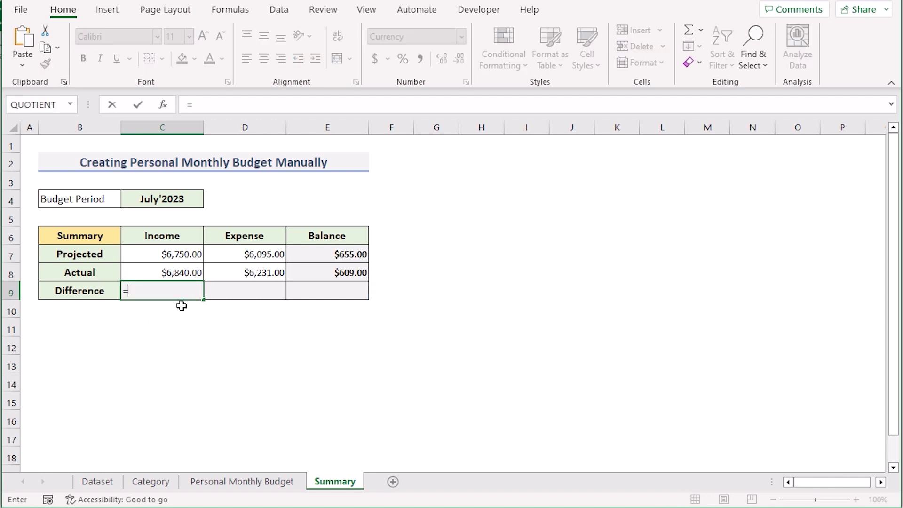
click(159, 272)
text(-)
click(140, 252)
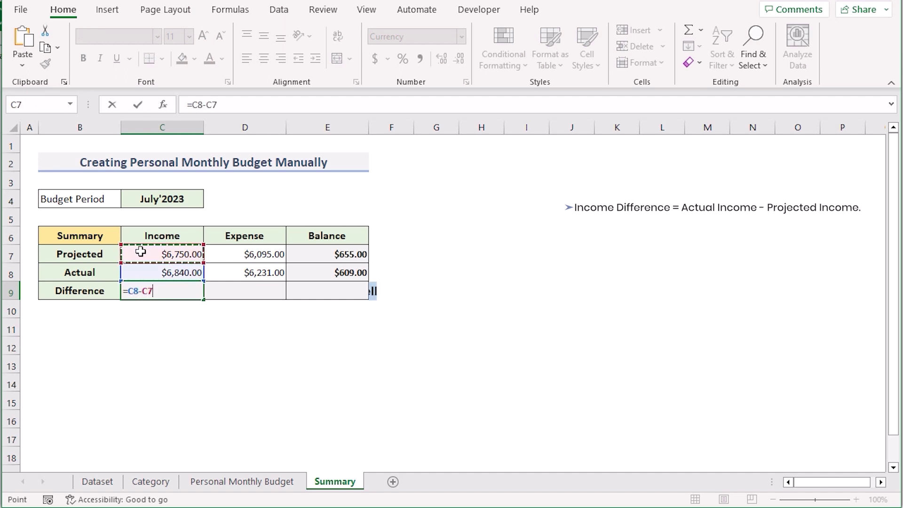
key(Return)
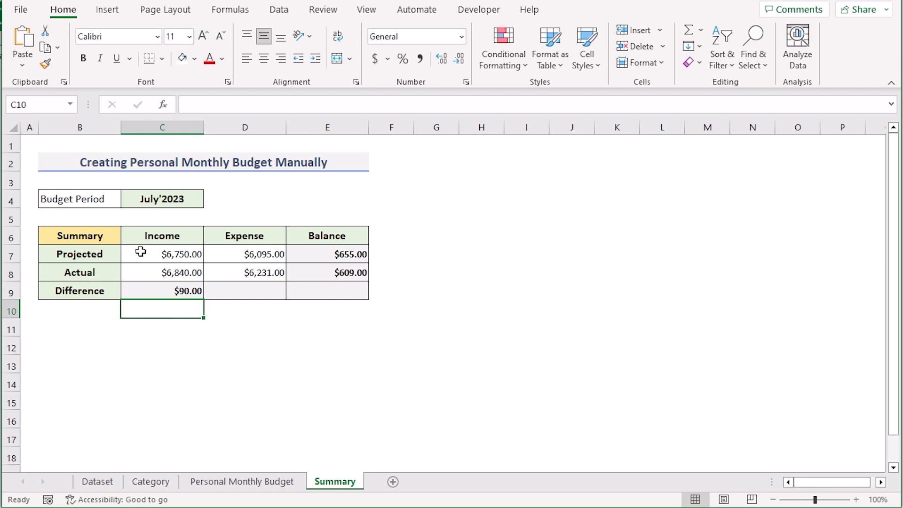
click(142, 290)
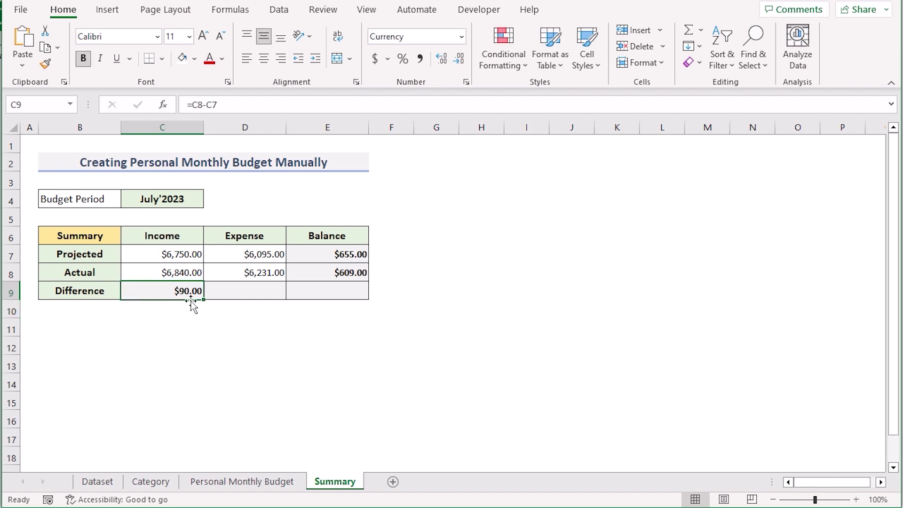
drag(202, 300, 347, 300)
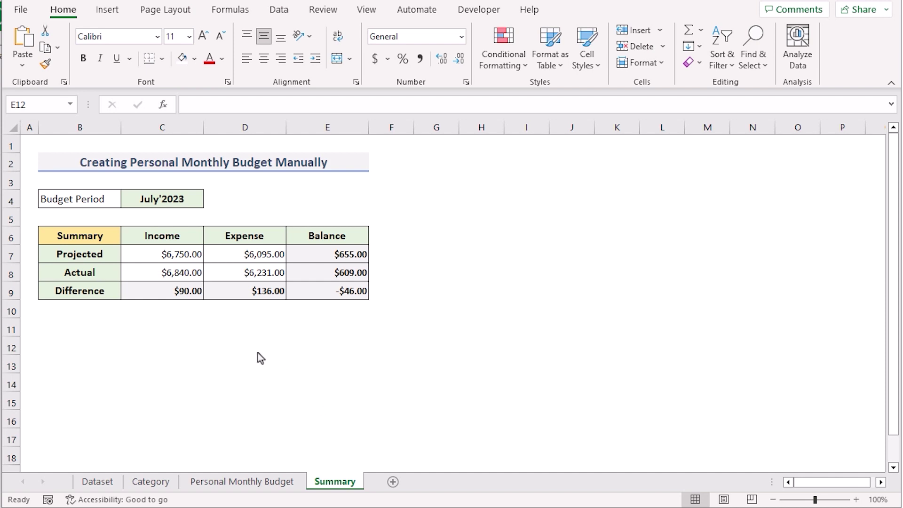
Search the online templates for "personal monthly budget" and create a new budget from the "Personal monthly budget spreadsheet" template
click(27, 11)
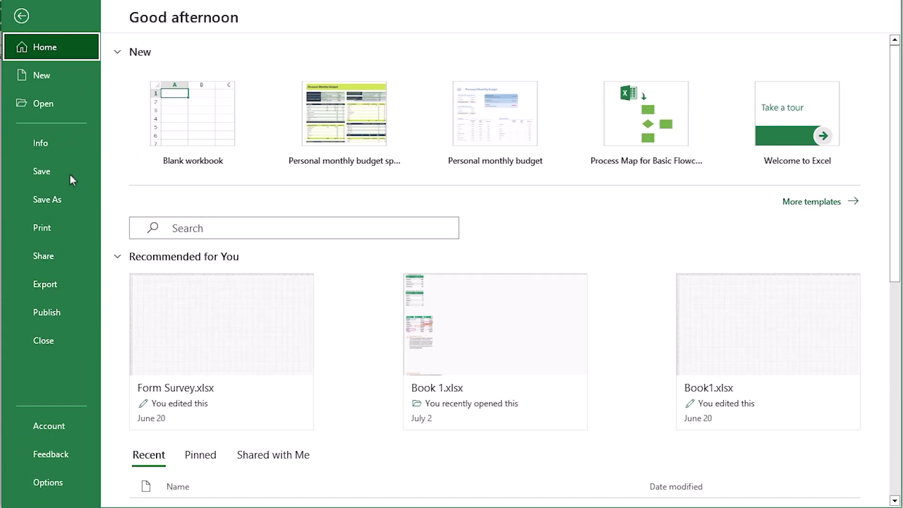
click(46, 75)
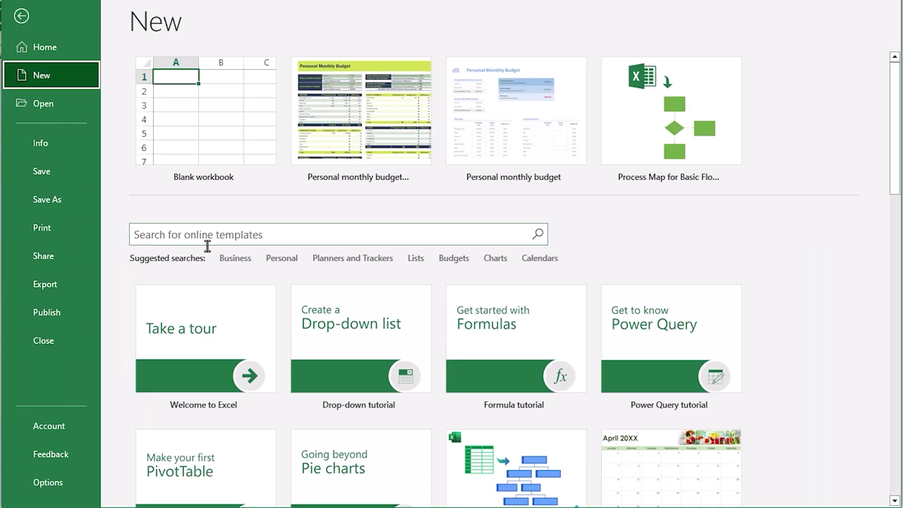
click(167, 237)
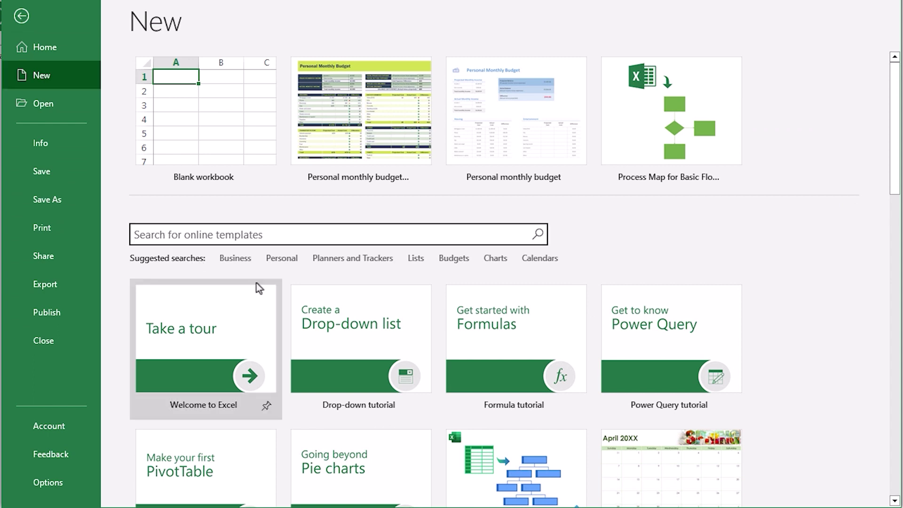
text(perso)
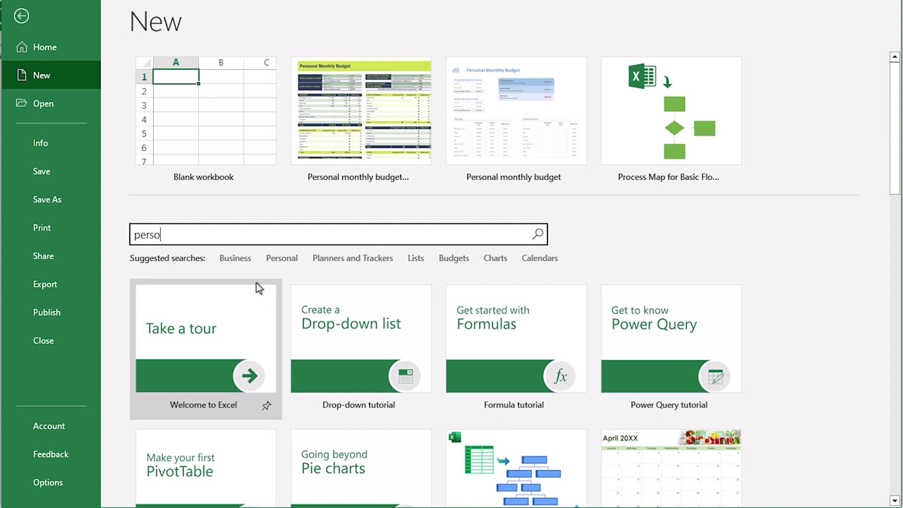
text(nal monthly budget)
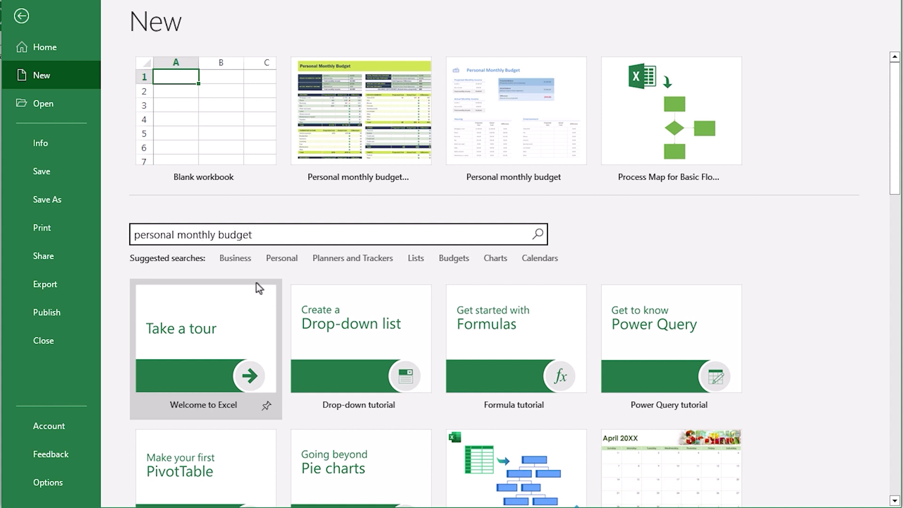
key(Return)
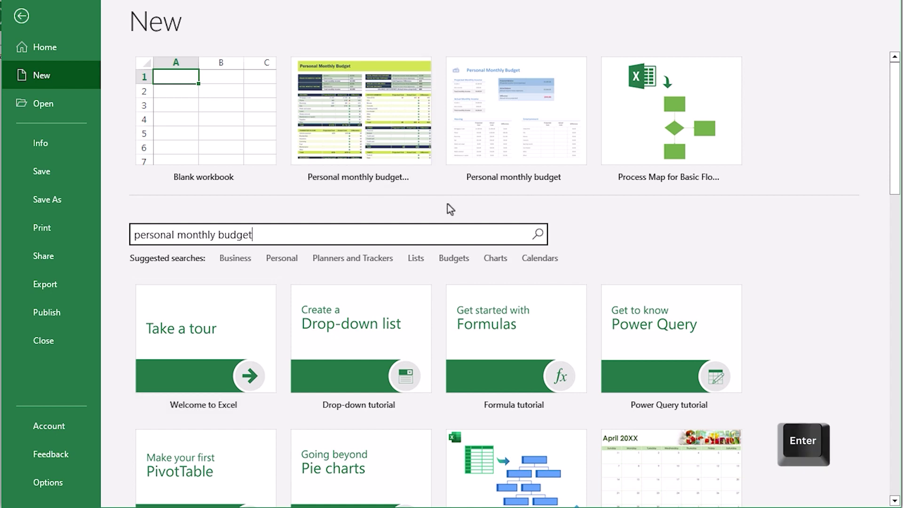
click(537, 234)
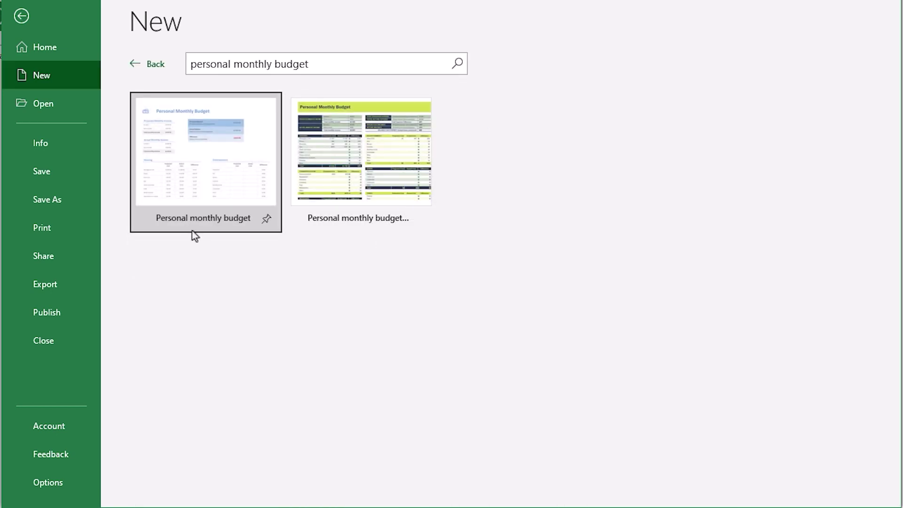
click(374, 170)
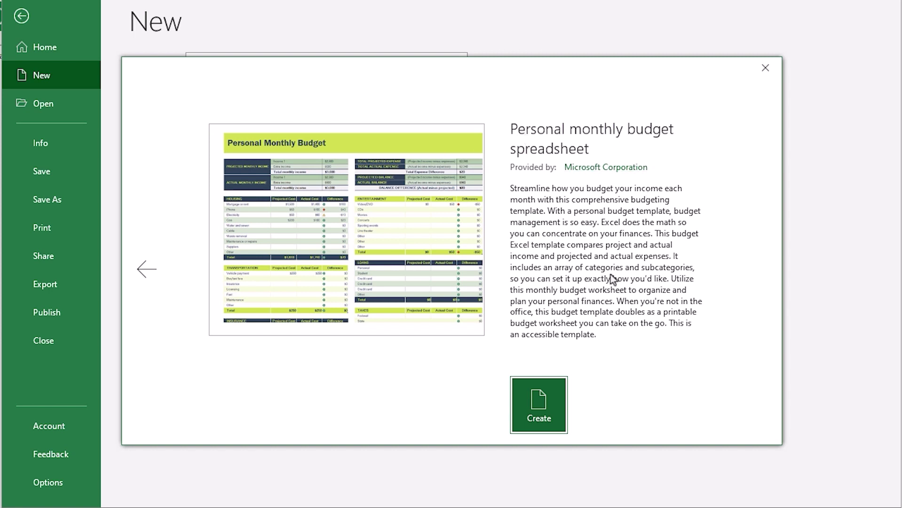
click(525, 403)
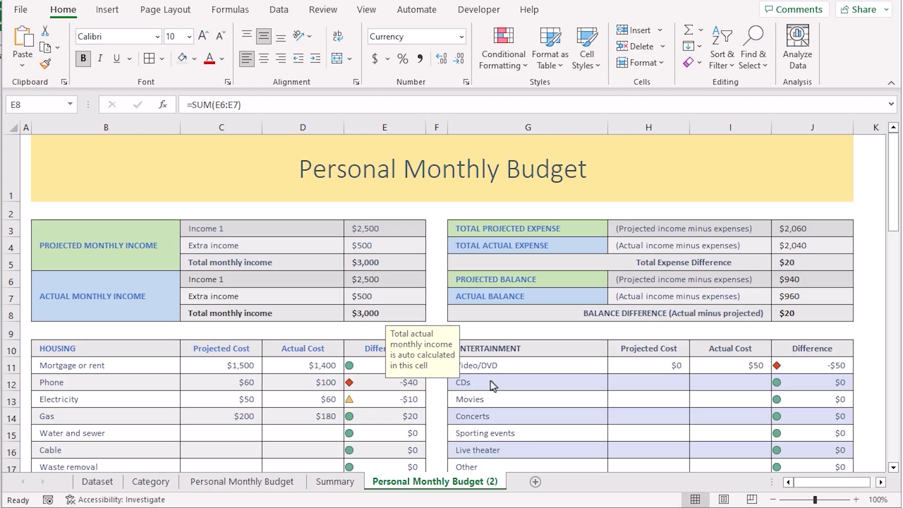